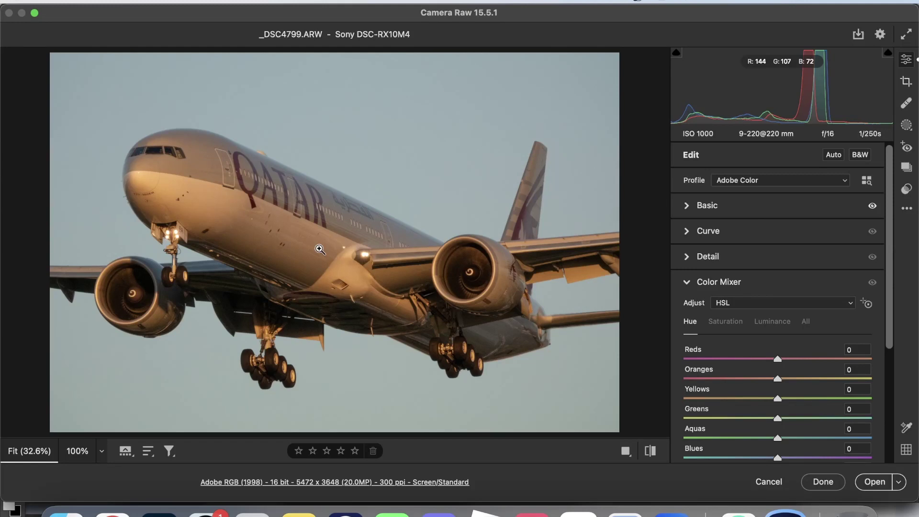
Compare before/after, then inspect the nose and QATAR lettering at 100%.
{"action": "key", "text": "backslash"}
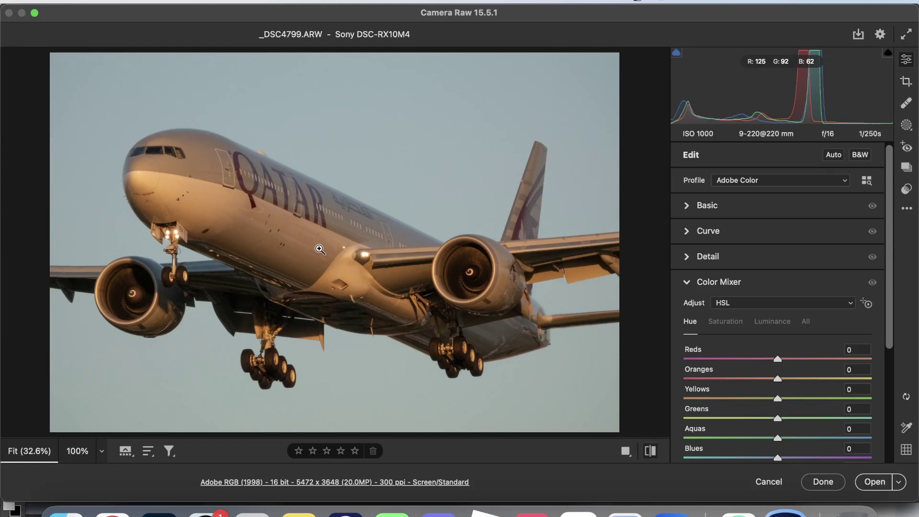
{"action": "key", "text": "backslash"}
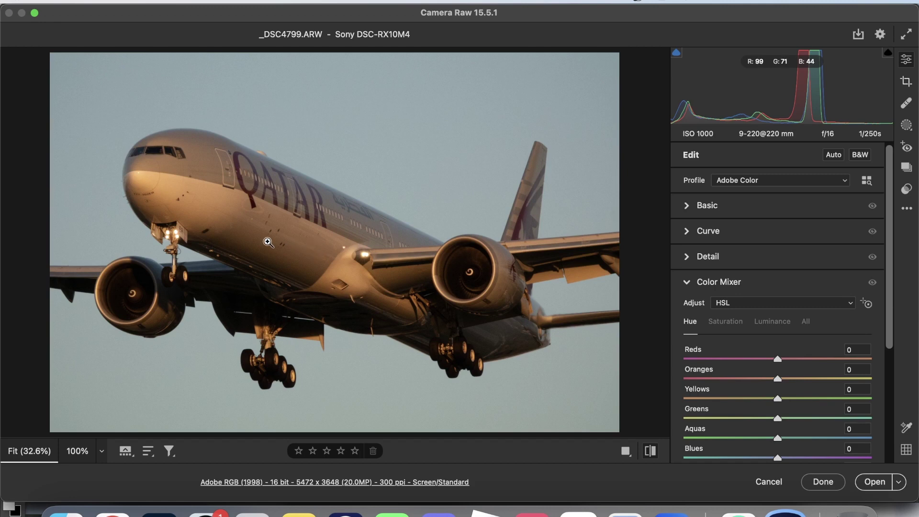
{"action": "left_click", "coordinate": [197, 206]}
{"action": "left_click_drag", "start_coordinate": [357, 171], "coordinate": [177, 130]}
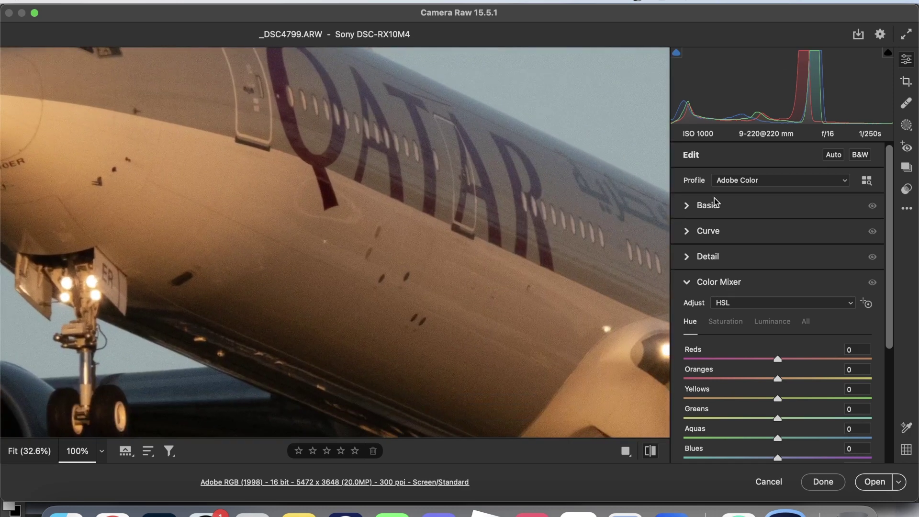
Lift Basic Shadows to +42 and return to the full-photo view.
{"action": "left_click", "coordinate": [705, 206]}
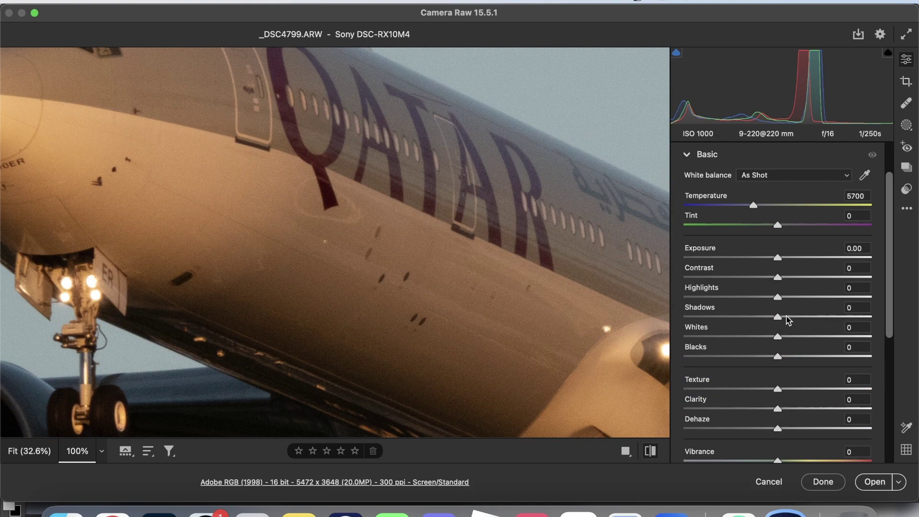
{"action": "left_click_drag", "start_coordinate": [788, 320], "coordinate": [825, 320]}
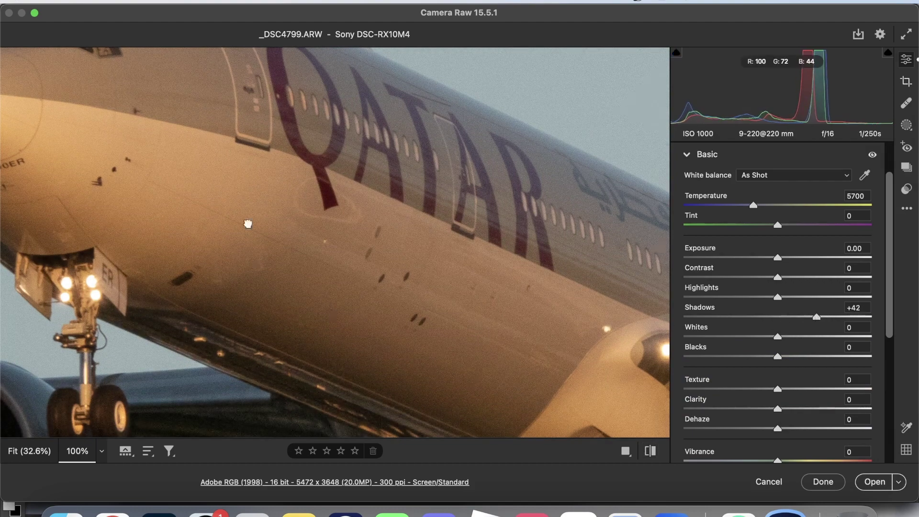
{"action": "left_click_drag", "start_coordinate": [248, 224], "coordinate": [421, 277]}
{"action": "left_click", "coordinate": [421, 278]}
{"action": "scroll", "coordinate": [667, 348], "scroll_direction": "down", "scroll_amount": 5}
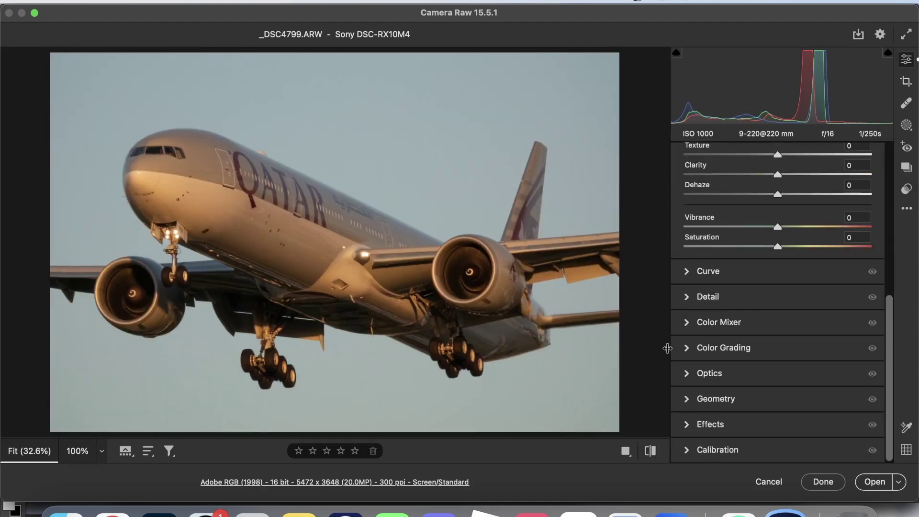
Run AI Denoise at Amount 49, checking the landing-gear preview, creating _DSC4799-Enhanced-NR-2.dng.
{"action": "left_click", "coordinate": [693, 297]}
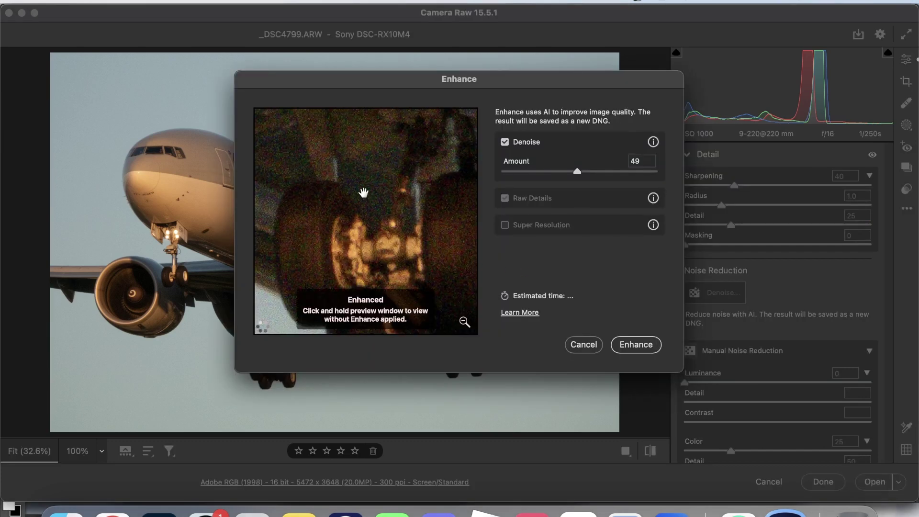
{"action": "left_click", "coordinate": [363, 192]}
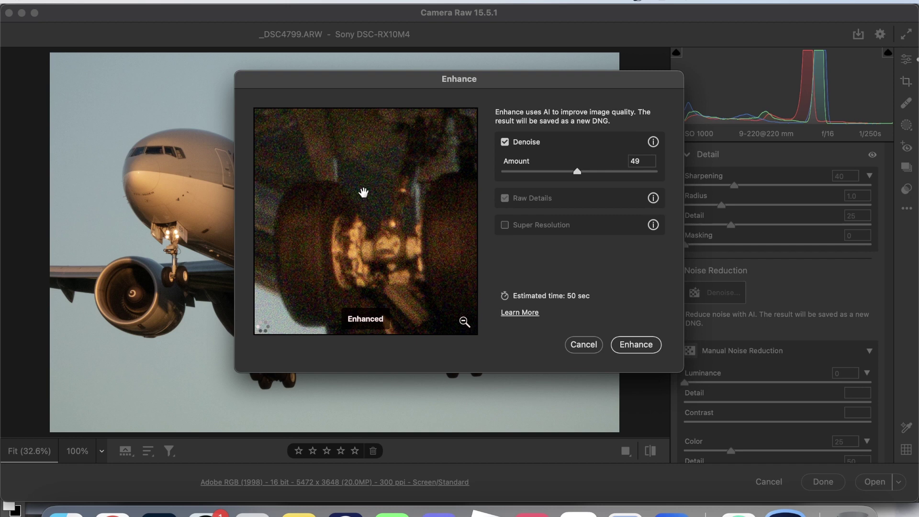
{"action": "left_click_drag", "start_coordinate": [364, 192], "coordinate": [365, 193]}
{"action": "left_click", "coordinate": [364, 192]}
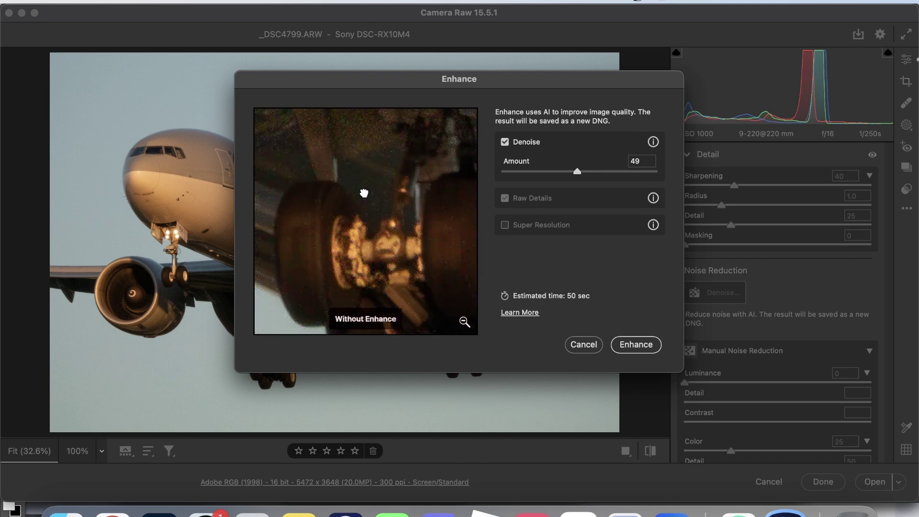
{"action": "left_click", "coordinate": [364, 193]}
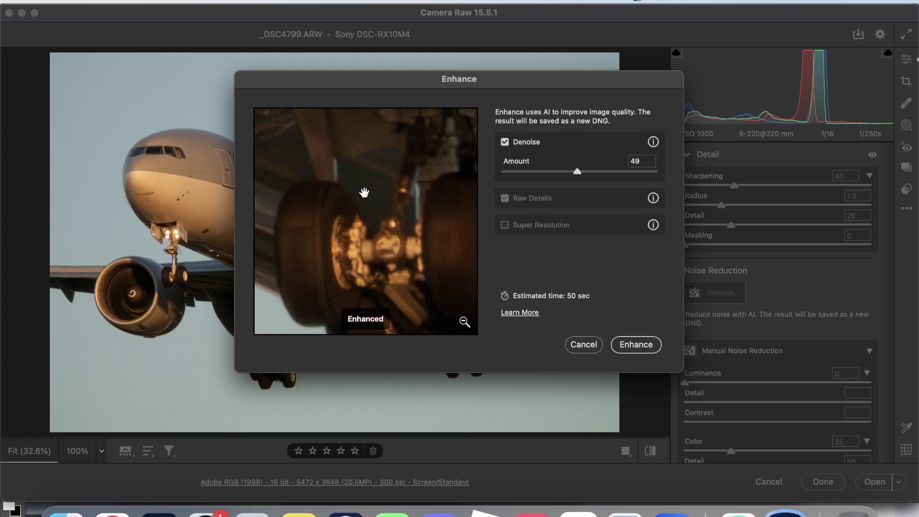
{"action": "left_click", "coordinate": [364, 192]}
{"action": "left_click", "coordinate": [363, 192]}
{"action": "left_click", "coordinate": [633, 343]}
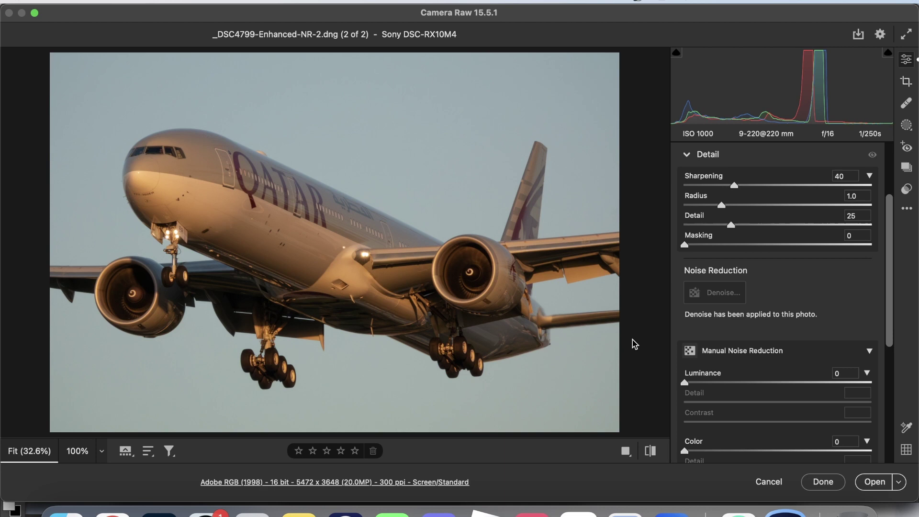
Raise Sharpening Amount to 136, checking the cockpit and lettering at 100% and 400%.
{"action": "left_click", "coordinate": [214, 182]}
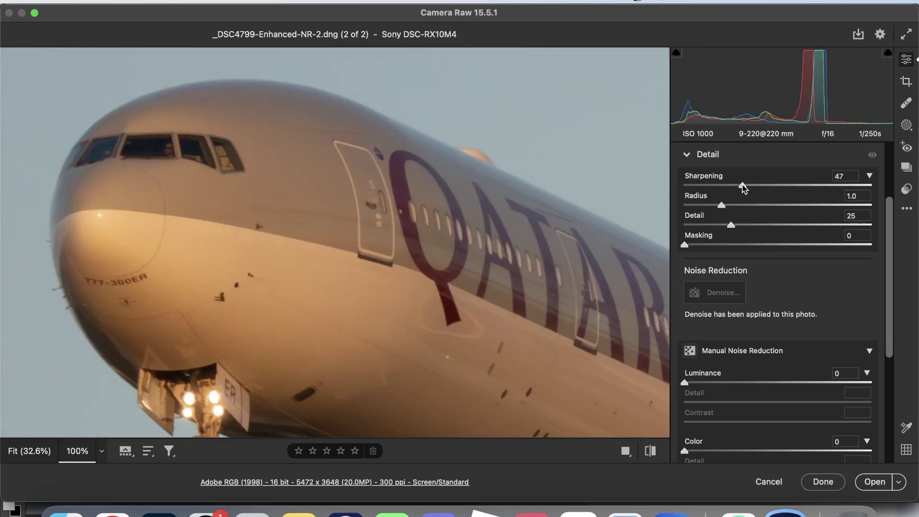
{"action": "left_click_drag", "start_coordinate": [743, 187], "coordinate": [853, 202]}
{"action": "left_click", "coordinate": [87, 453]}
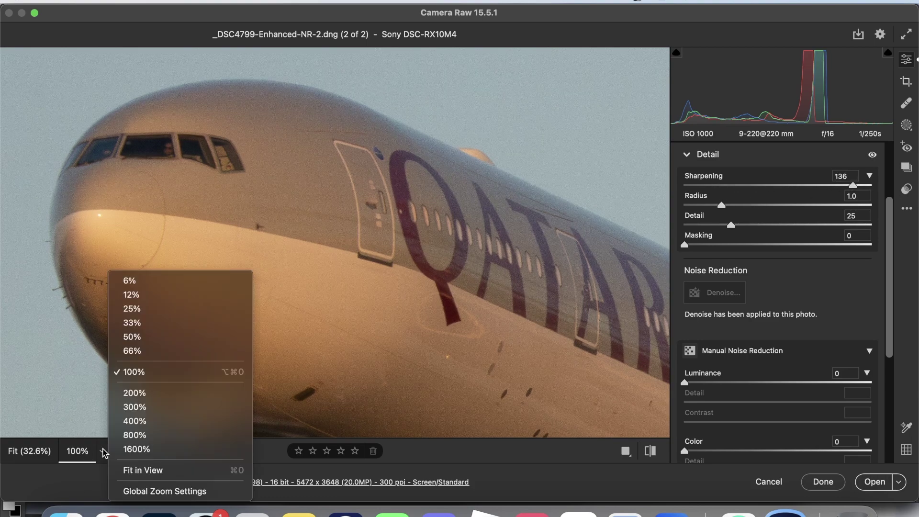
{"action": "left_click", "coordinate": [133, 418]}
{"action": "left_click_drag", "start_coordinate": [22, 218], "coordinate": [325, 335]}
{"action": "key", "text": "alt"}
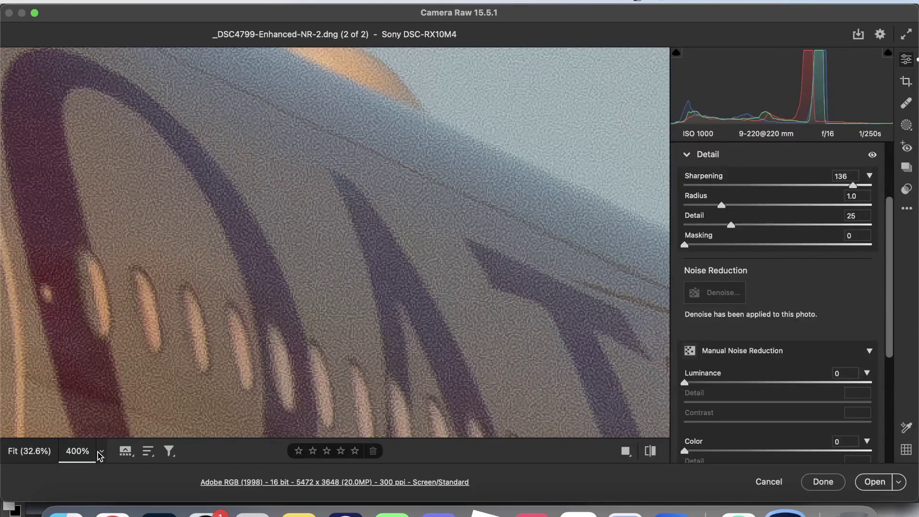
{"action": "left_click", "coordinate": [102, 451]}
{"action": "left_click", "coordinate": [142, 376]}
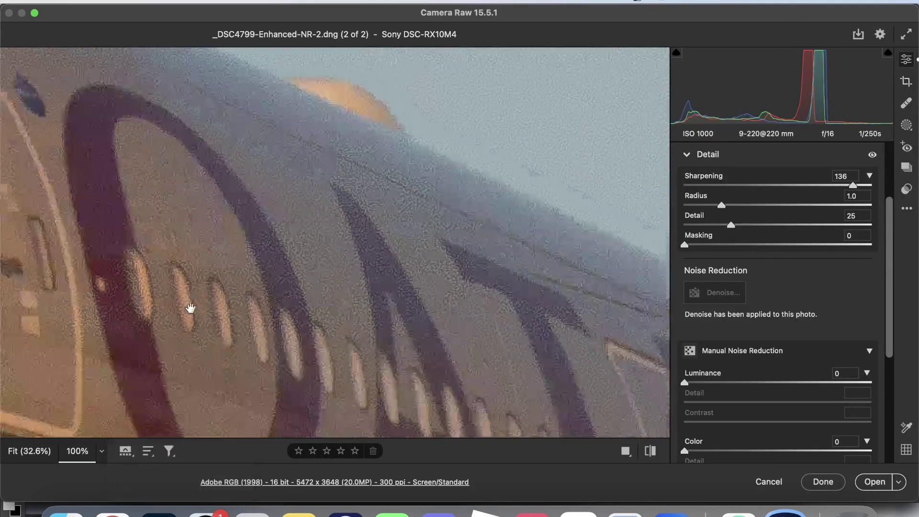
Set sharpening Masking to 29 while previewing the edge mask.
{"action": "key", "text": "alt"}
{"action": "left_click", "coordinate": [688, 245], "text": "alt"}
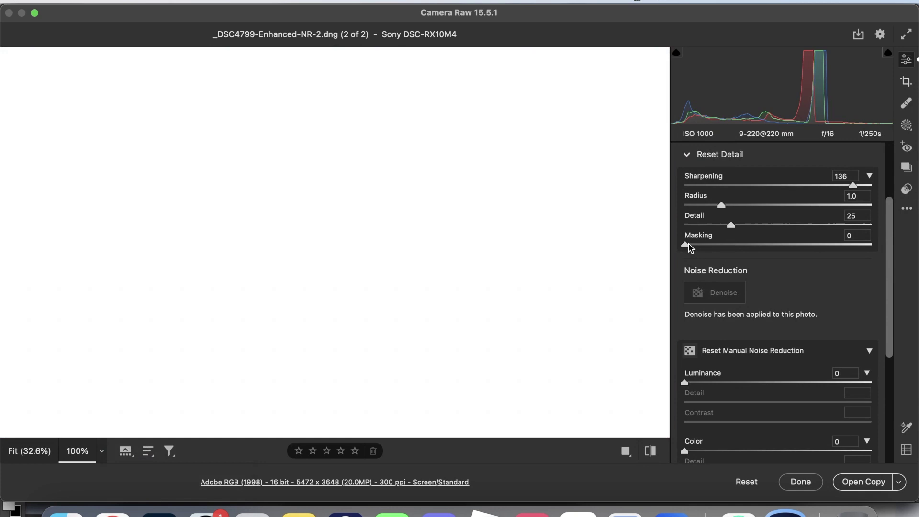
{"action": "left_click_drag", "start_coordinate": [689, 246], "coordinate": [764, 249]}
{"action": "scroll", "coordinate": [650, 271], "scroll_direction": "right", "scroll_amount": 5}
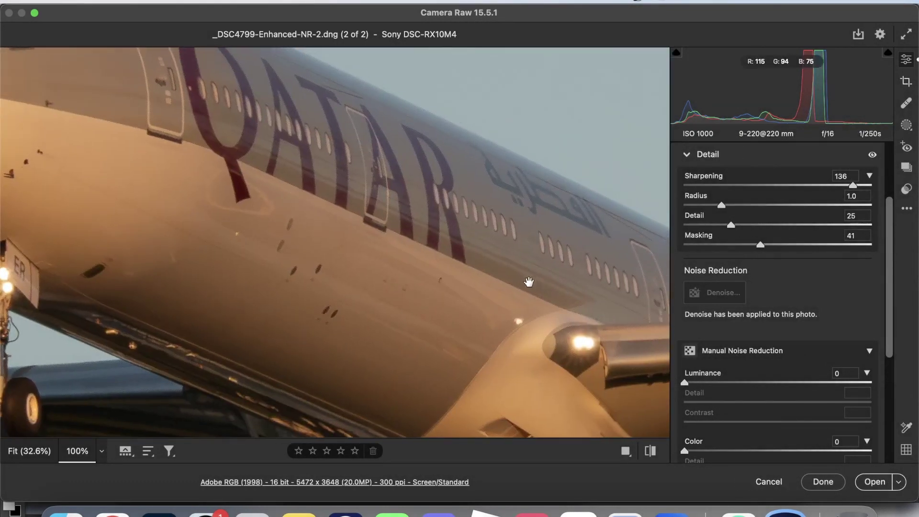
{"action": "left_click", "coordinate": [650, 271]}
{"action": "key", "text": "alt"}
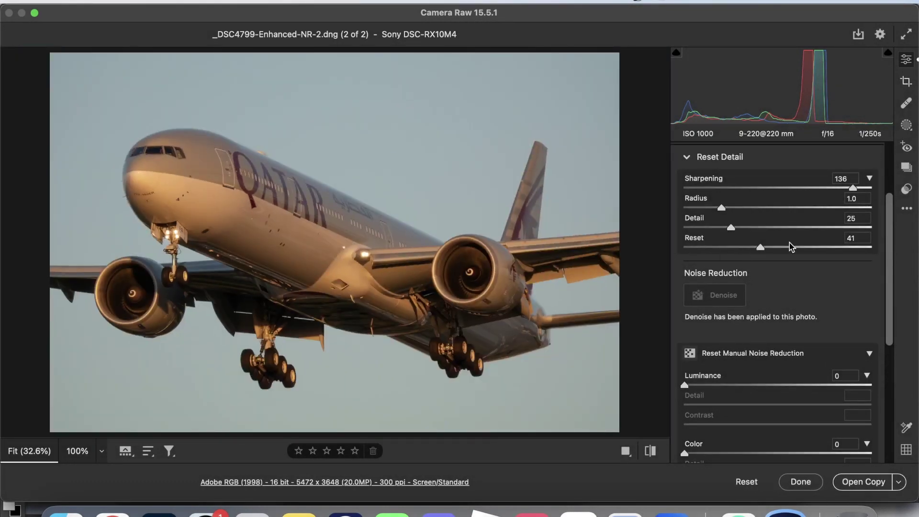
{"action": "double_click", "coordinate": [760, 245]}
{"action": "left_click_drag", "start_coordinate": [753, 247], "coordinate": [739, 247]}
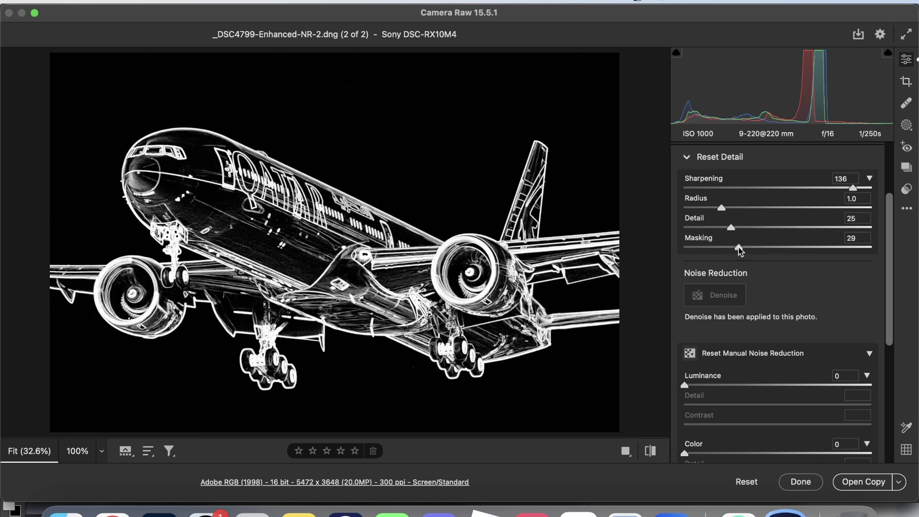
Set Exposure +0.40, Contrast +14, Highlights -36, Shadows +64, Whites -17, Blacks +14.
{"action": "scroll", "coordinate": [766, 287], "scroll_direction": "up", "scroll_amount": 3}
{"action": "left_click", "coordinate": [715, 178]}
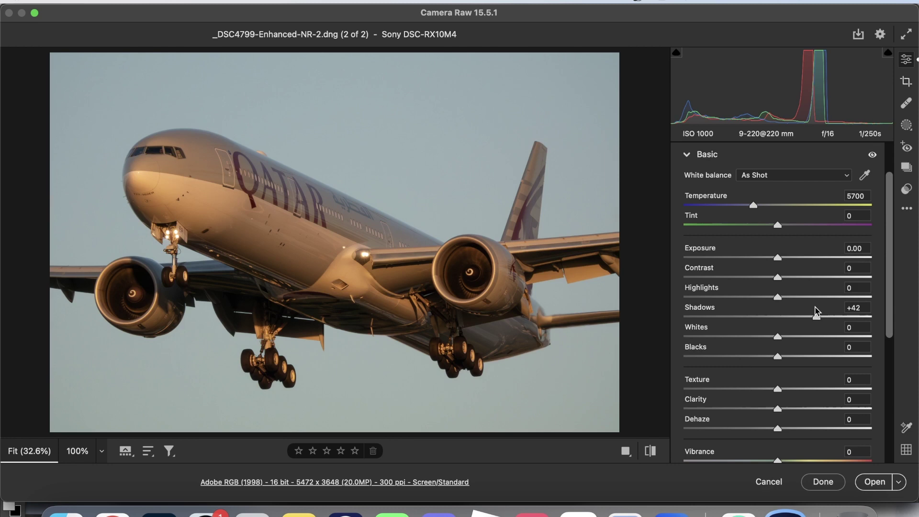
{"action": "left_click_drag", "start_coordinate": [778, 259], "coordinate": [785, 259]}
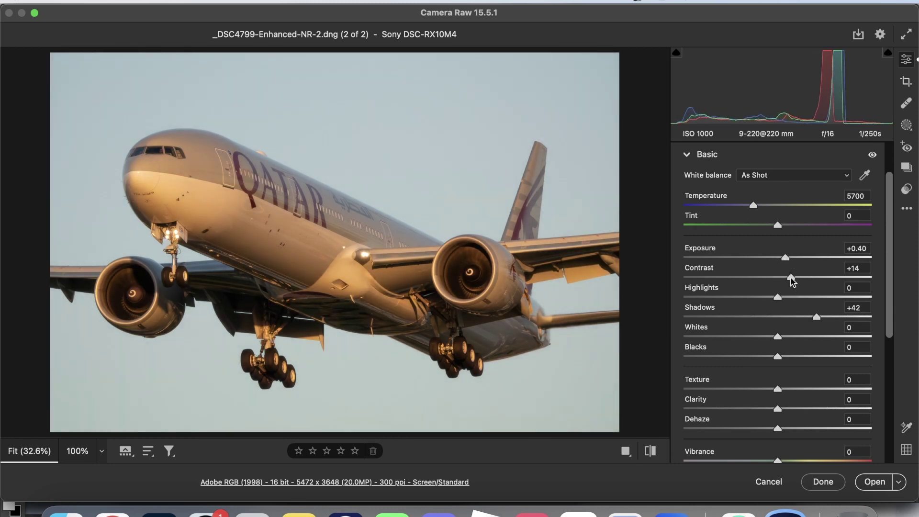
{"action": "left_click_drag", "start_coordinate": [760, 300], "coordinate": [747, 297]}
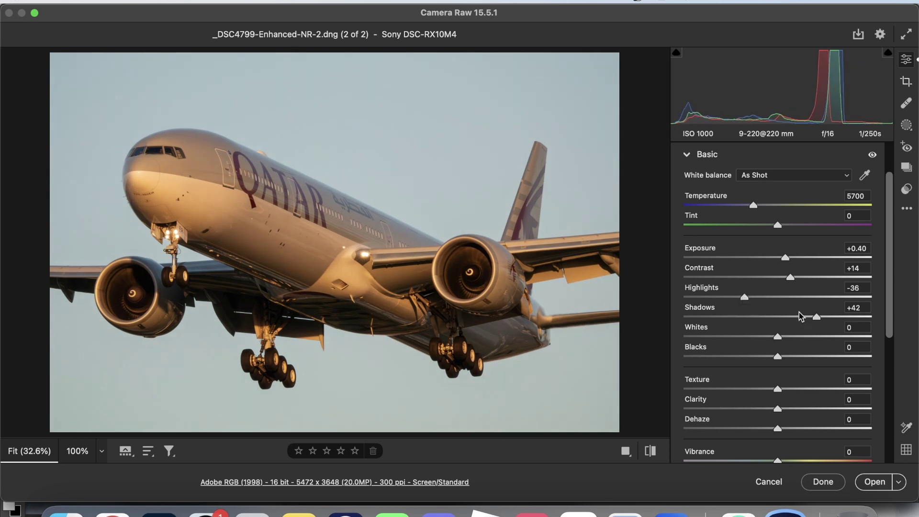
{"action": "mouse_move", "coordinate": [817, 317]}
{"action": "left_mouse_down"}
{"action": "mouse_move", "coordinate": [838, 317]}
{"action": "mouse_move", "coordinate": [825, 317]}
{"action": "left_mouse_up"}
{"action": "left_click_drag", "start_coordinate": [778, 336], "coordinate": [762, 337]}
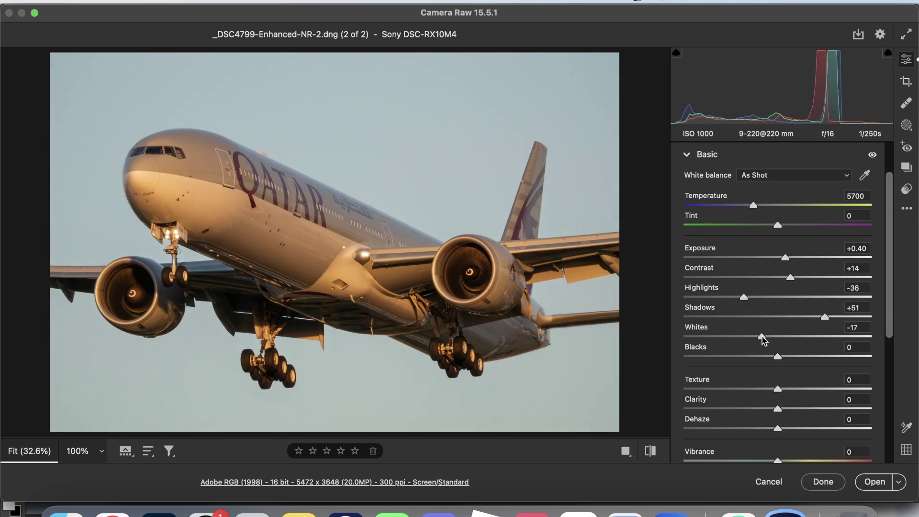
{"action": "left_click", "coordinate": [790, 357]}
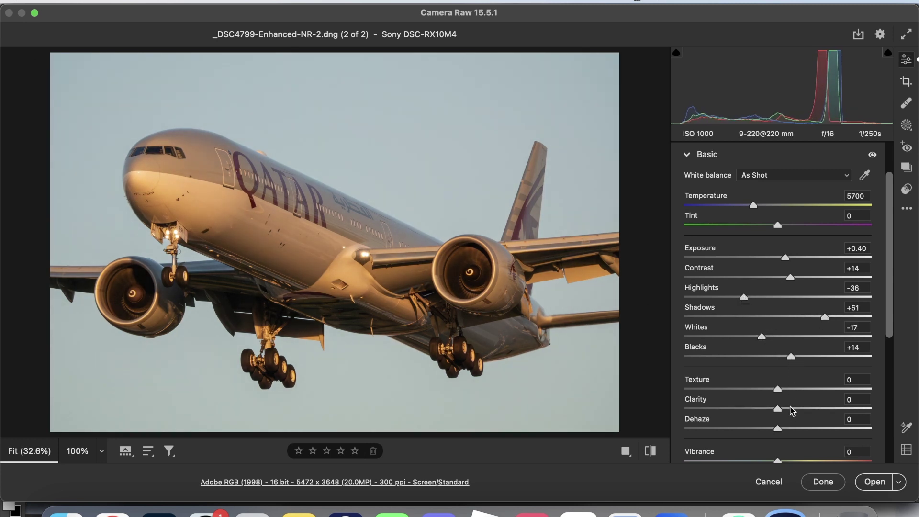
Add Texture +11, Clarity +10, Dehaze +7 and Vibrance +15.
{"action": "left_click_drag", "start_coordinate": [788, 409], "coordinate": [783, 433]}
{"action": "left_click", "coordinate": [778, 429]}
{"action": "left_click", "coordinate": [787, 389]}
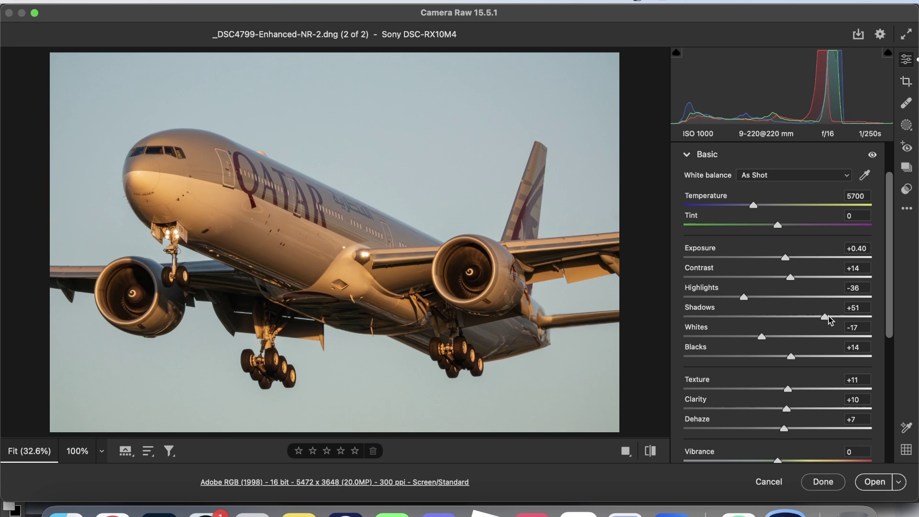
{"action": "left_click_drag", "start_coordinate": [829, 317], "coordinate": [838, 317]}
{"action": "scroll", "coordinate": [795, 436], "scroll_direction": "down", "scroll_amount": 1}
{"action": "scroll", "coordinate": [794, 437], "scroll_direction": "down", "scroll_amount": 1}
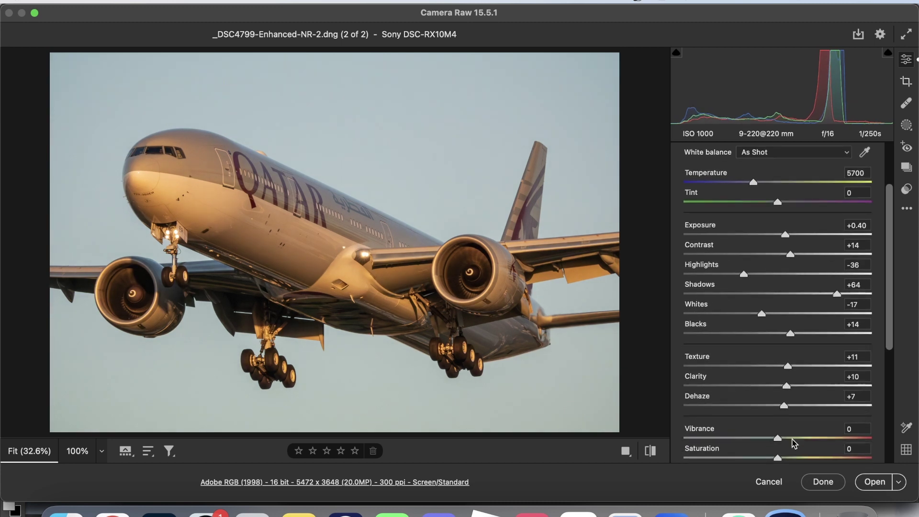
{"action": "left_click", "coordinate": [793, 435]}
{"action": "scroll", "coordinate": [793, 437], "scroll_direction": "down", "scroll_amount": 3}
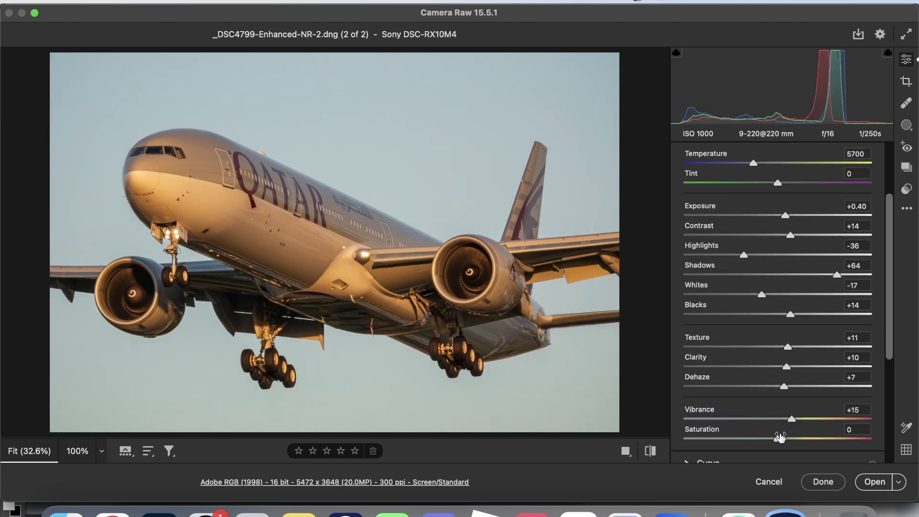
{"action": "scroll", "coordinate": [703, 415], "scroll_direction": "down", "scroll_amount": 1}
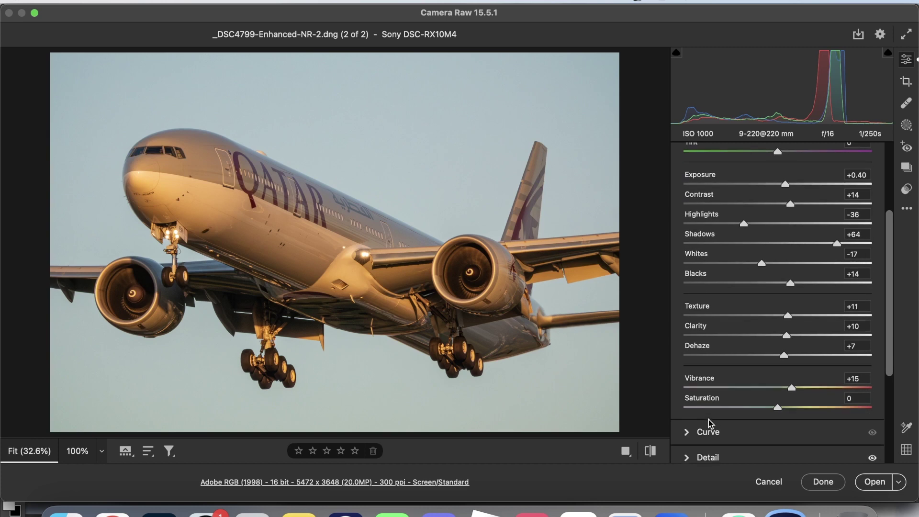
{"action": "left_click_drag", "start_coordinate": [369, 249], "coordinate": [536, 302]}
Shape the parametric curve to Highlights -14, Lights +11, Darks +17, Shadows -9.
{"action": "left_click", "coordinate": [774, 432]}
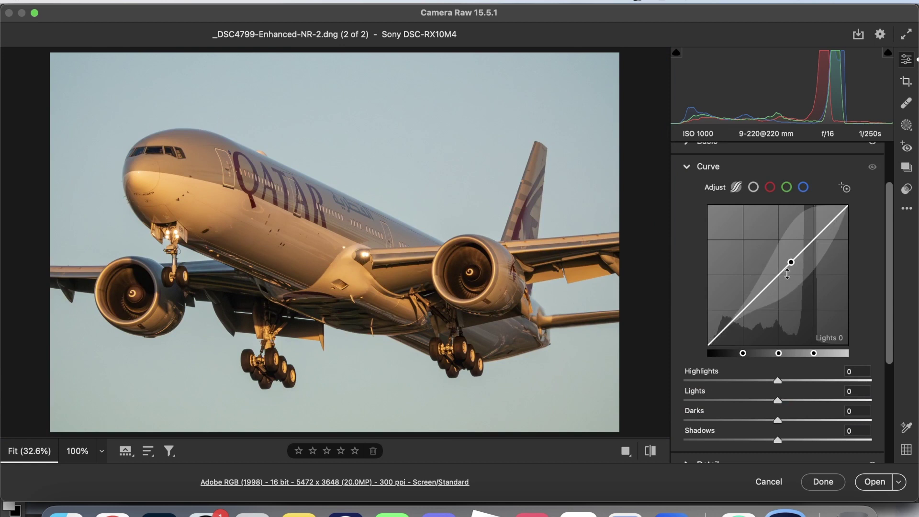
{"action": "left_click_drag", "start_coordinate": [786, 257], "coordinate": [821, 240]}
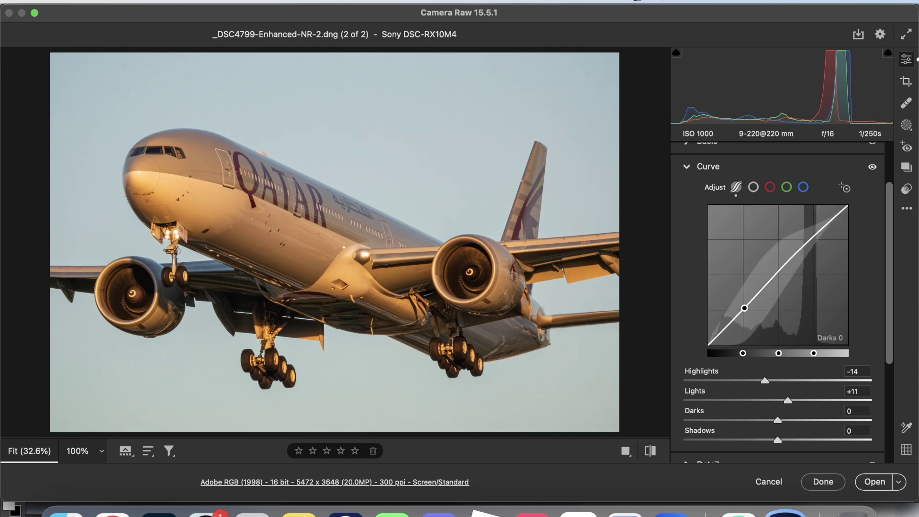
{"action": "left_click_drag", "start_coordinate": [745, 308], "coordinate": [725, 329]}
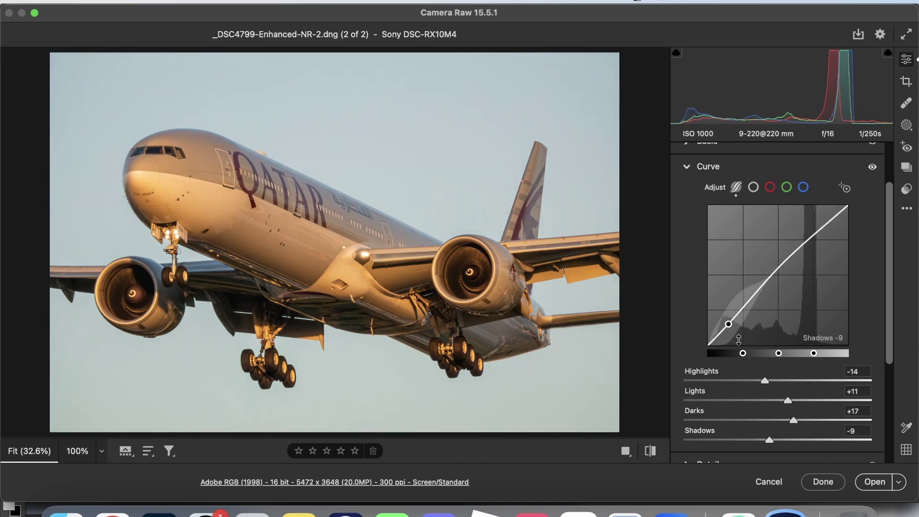
{"action": "scroll", "coordinate": [700, 322], "scroll_direction": "down", "scroll_amount": 5}
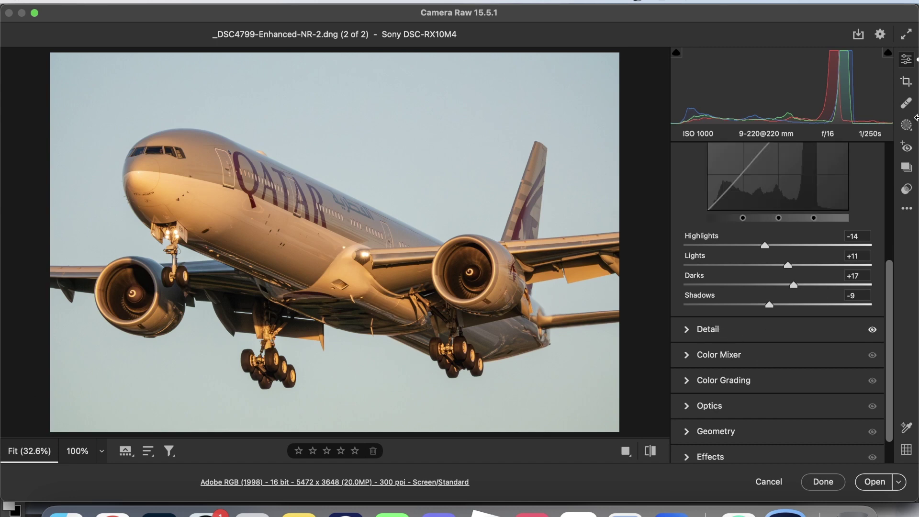
Rotate the crop and pull in its left and right edges around the plane.
{"action": "left_click", "coordinate": [910, 83]}
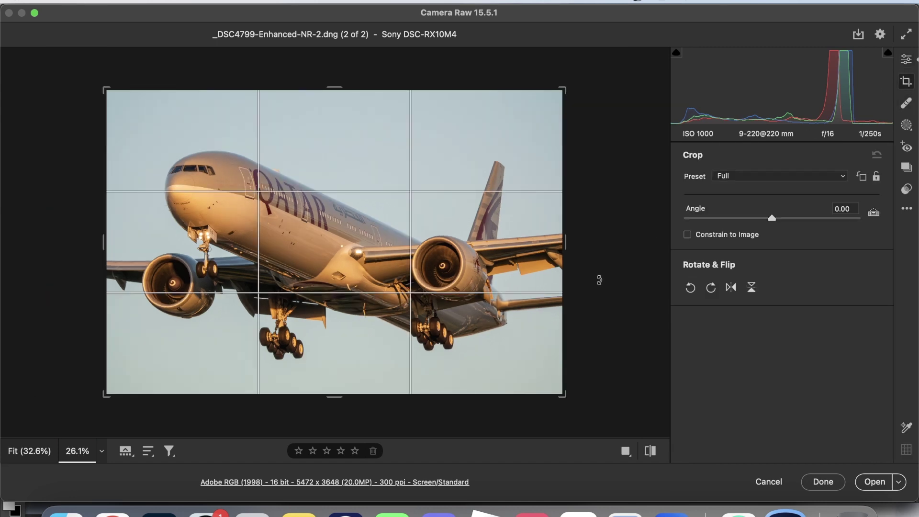
{"action": "left_click_drag", "start_coordinate": [603, 300], "coordinate": [601, 288]}
{"action": "left_click_drag", "start_coordinate": [544, 247], "coordinate": [530, 247]}
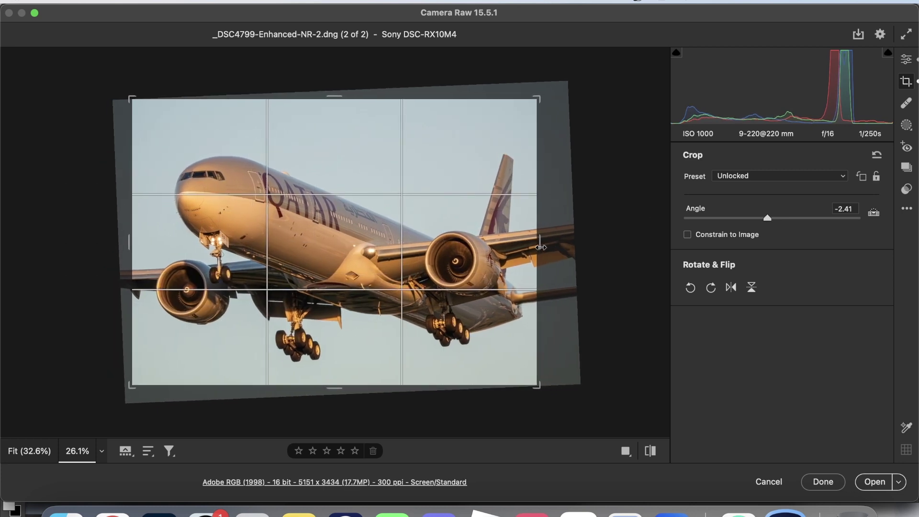
{"action": "left_click_drag", "start_coordinate": [133, 242], "coordinate": [141, 246]}
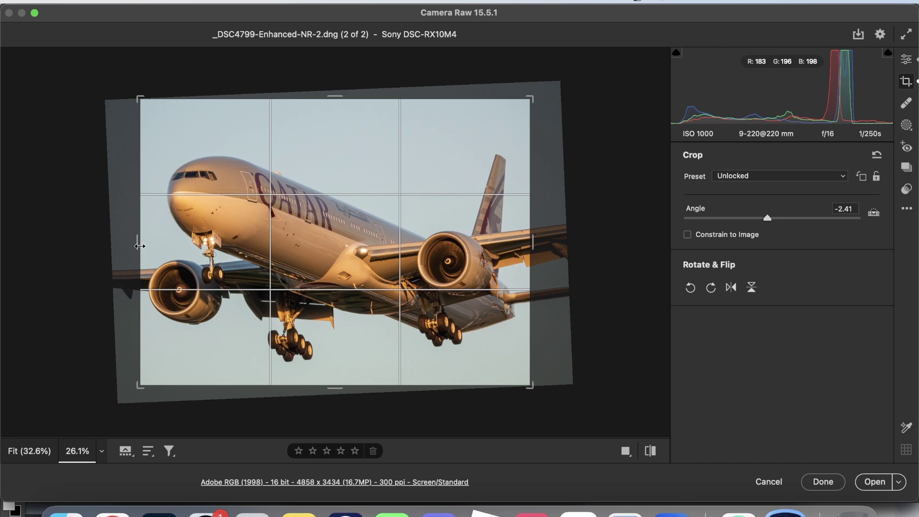
{"action": "left_click", "coordinate": [907, 63]}
Refine the crop to a 4.69° rotation at 4598 x 3283 pixels.
{"action": "left_click", "coordinate": [906, 83]}
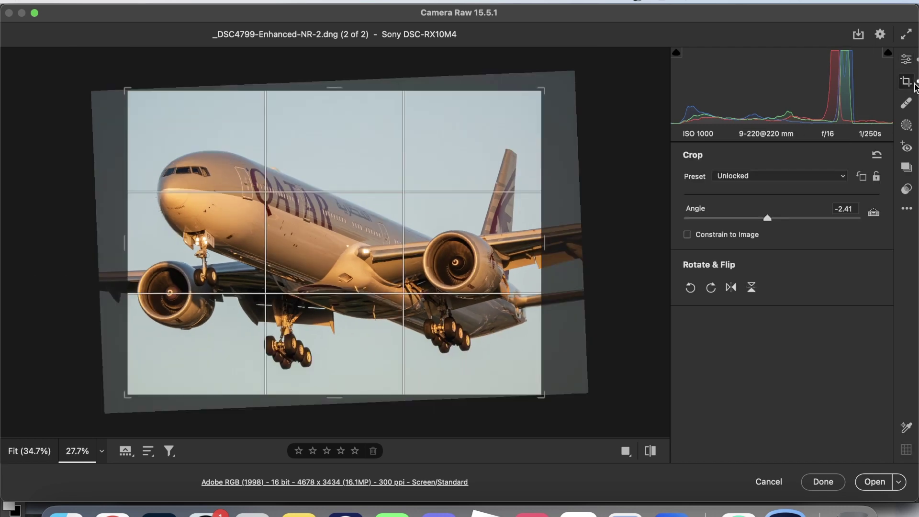
{"action": "left_click_drag", "start_coordinate": [637, 196], "coordinate": [634, 235]}
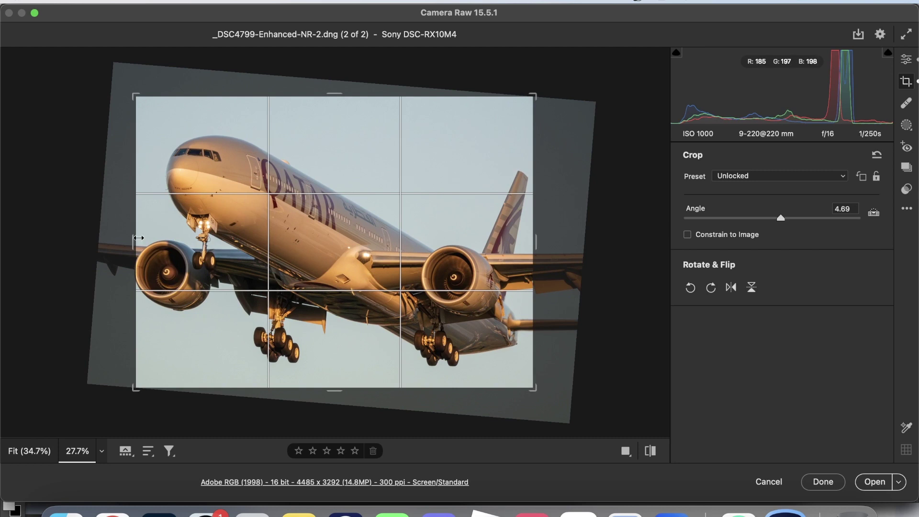
{"action": "left_click_drag", "start_coordinate": [136, 379], "coordinate": [130, 382]}
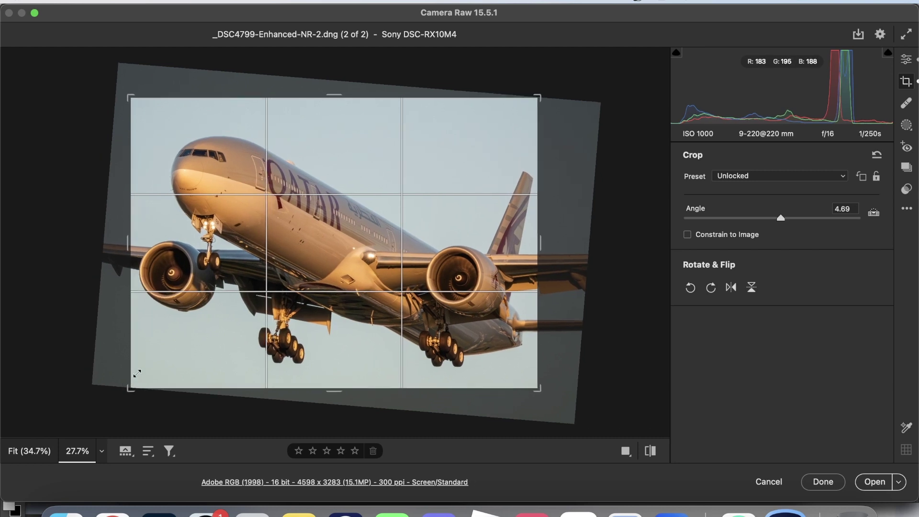
{"action": "key", "text": "Return"}
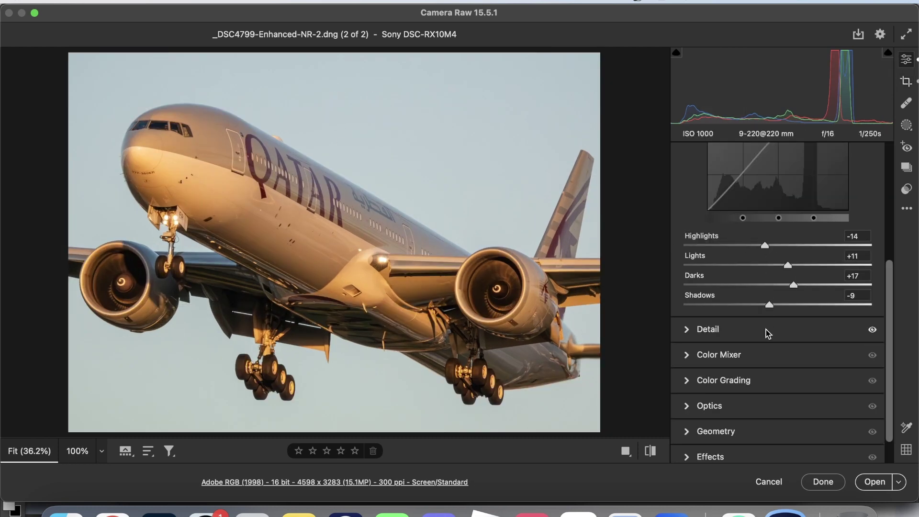
Shift the fuselage oranges' hue to -27 with the targeted adjustment tool.
{"action": "scroll", "coordinate": [764, 381], "scroll_direction": "down", "scroll_amount": 1}
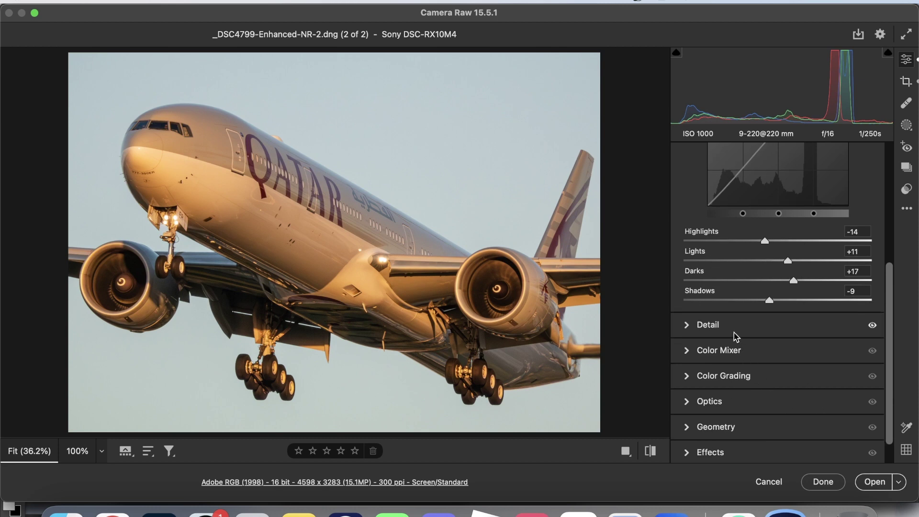
{"action": "left_click", "coordinate": [339, 312]}
{"action": "left_click", "coordinate": [693, 351]}
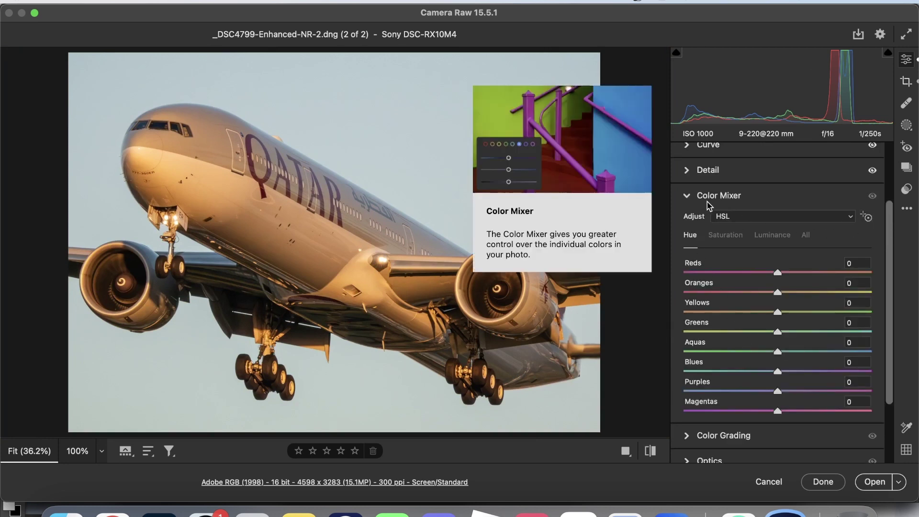
{"action": "left_click", "coordinate": [866, 217]}
{"action": "left_click_drag", "start_coordinate": [254, 216], "coordinate": [239, 216]}
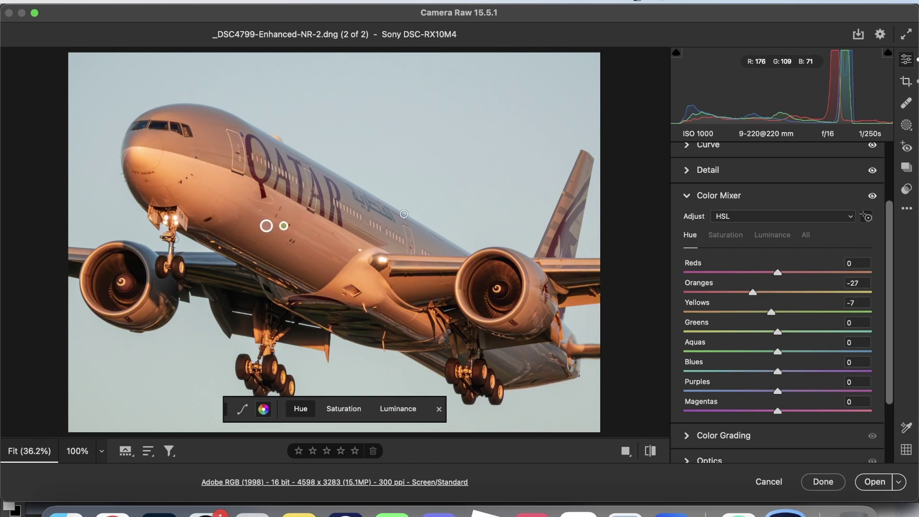
Raise the fuselage oranges' saturation to +25 and luminance to +18.
{"action": "left_click", "coordinate": [724, 235]}
{"action": "left_click_drag", "start_coordinate": [241, 206], "coordinate": [262, 223]}
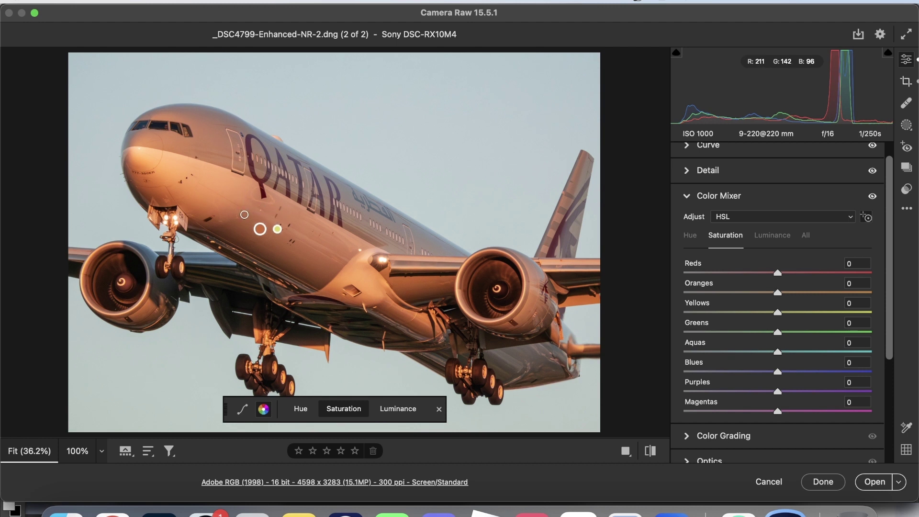
{"action": "left_click_drag", "start_coordinate": [244, 213], "coordinate": [259, 213]}
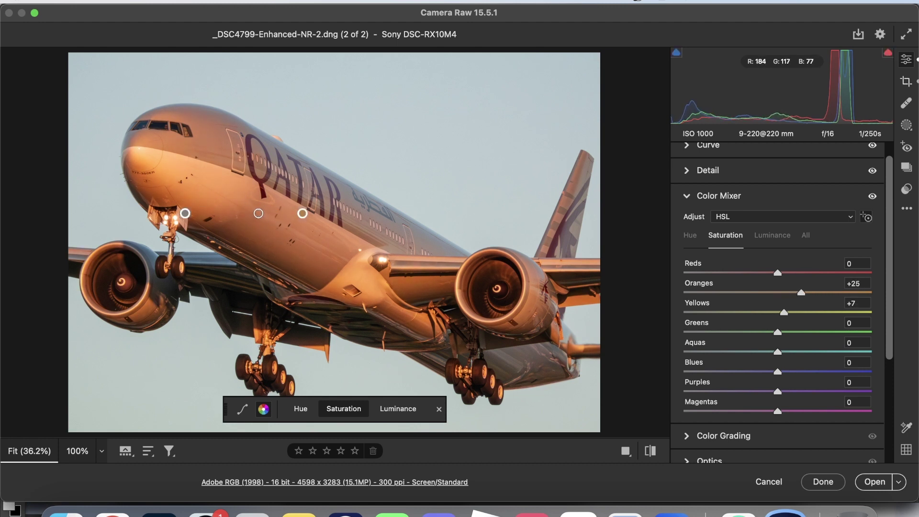
{"action": "left_click", "coordinate": [772, 235]}
{"action": "left_click_drag", "start_coordinate": [248, 205], "coordinate": [259, 205]}
Sample the sky and brighten its aquas and blues, Blues luminance +25.
{"action": "left_click", "coordinate": [867, 217]}
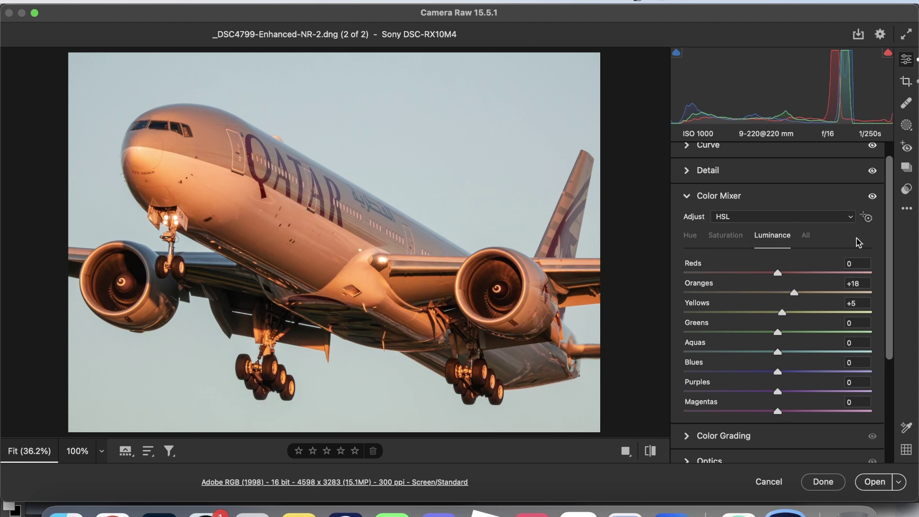
{"action": "left_click", "coordinate": [690, 235]}
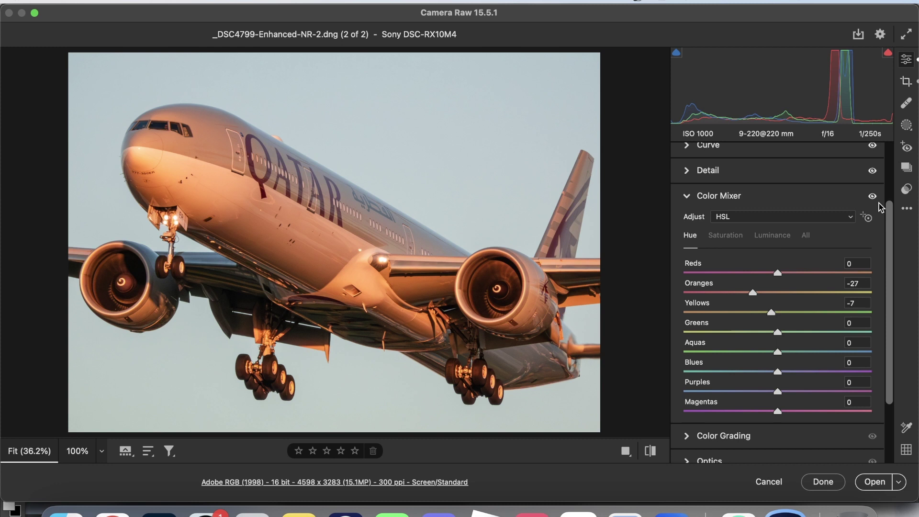
{"action": "left_click", "coordinate": [867, 218]}
{"action": "left_click_drag", "start_coordinate": [436, 162], "coordinate": [423, 162]}
{"action": "left_click", "coordinate": [724, 235]}
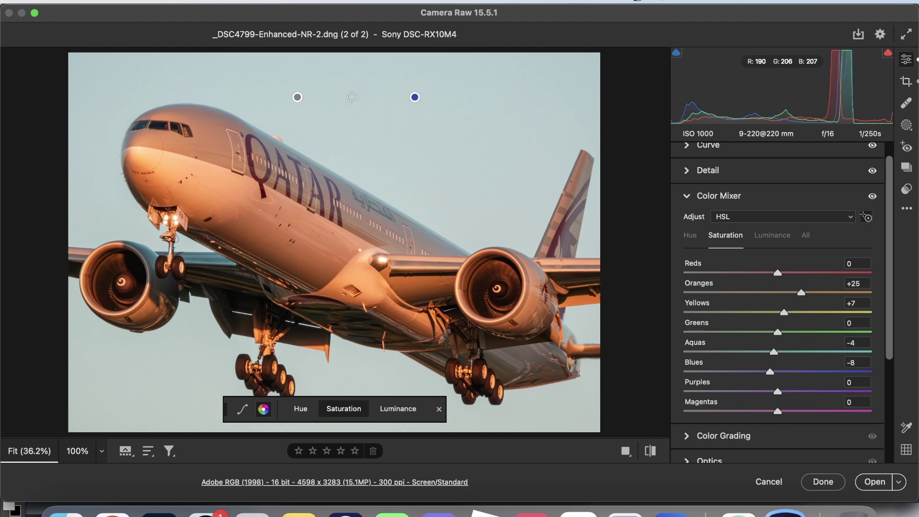
{"action": "left_click", "coordinate": [772, 235]}
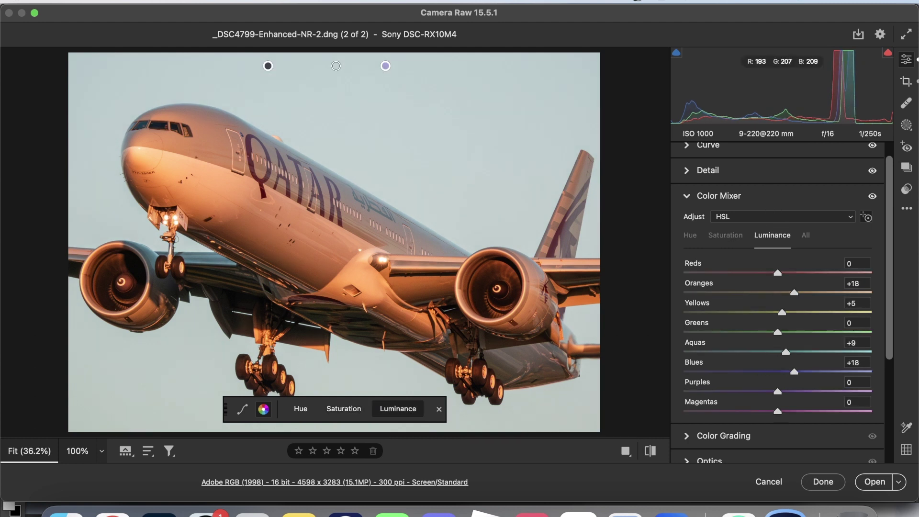
{"action": "left_click", "coordinate": [865, 218]}
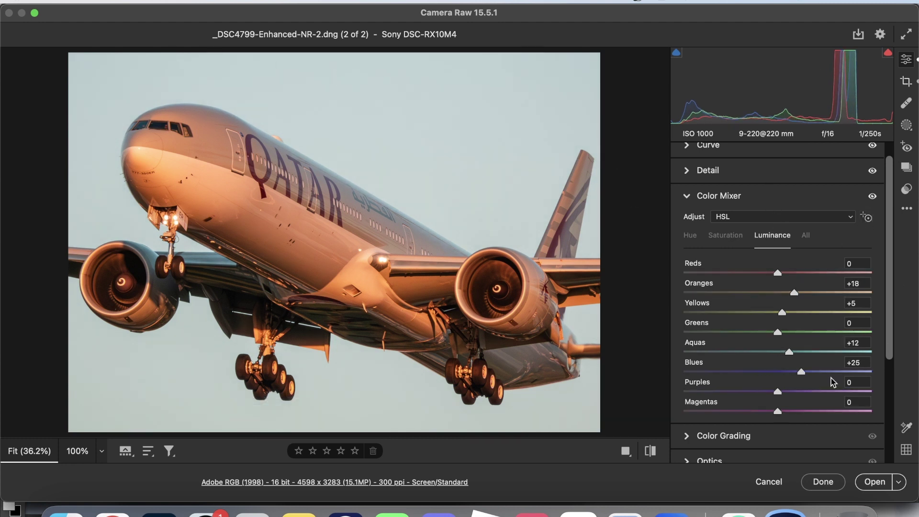
{"action": "scroll", "coordinate": [833, 381], "scroll_direction": "down", "scroll_amount": 2}
Tint the midtones warm orange at hue 24, saturation 21.
{"action": "left_click", "coordinate": [746, 412]}
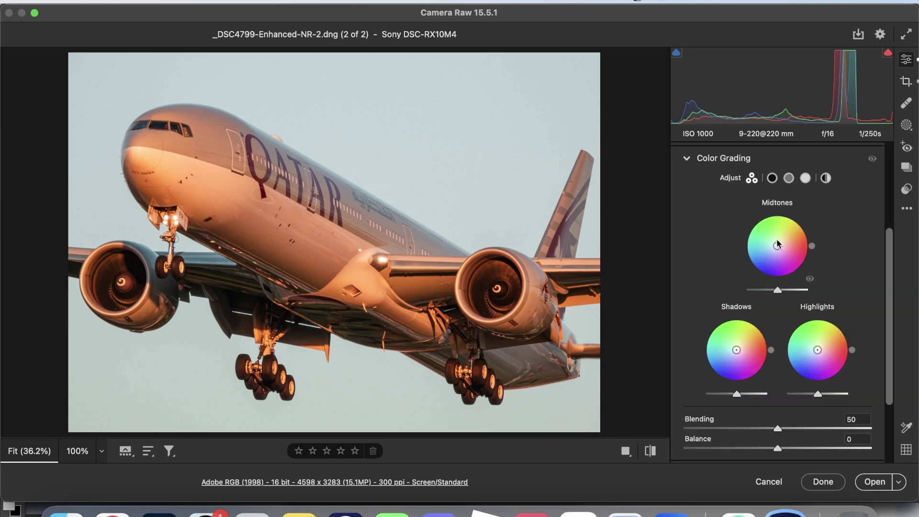
{"action": "left_click_drag", "start_coordinate": [777, 247], "coordinate": [783, 243]}
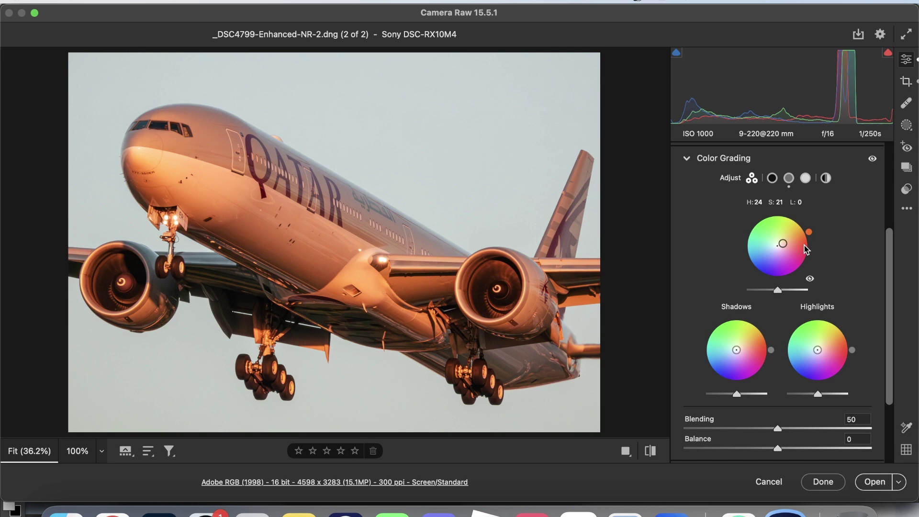
{"action": "scroll", "coordinate": [850, 390], "scroll_direction": "down", "scroll_amount": 5}
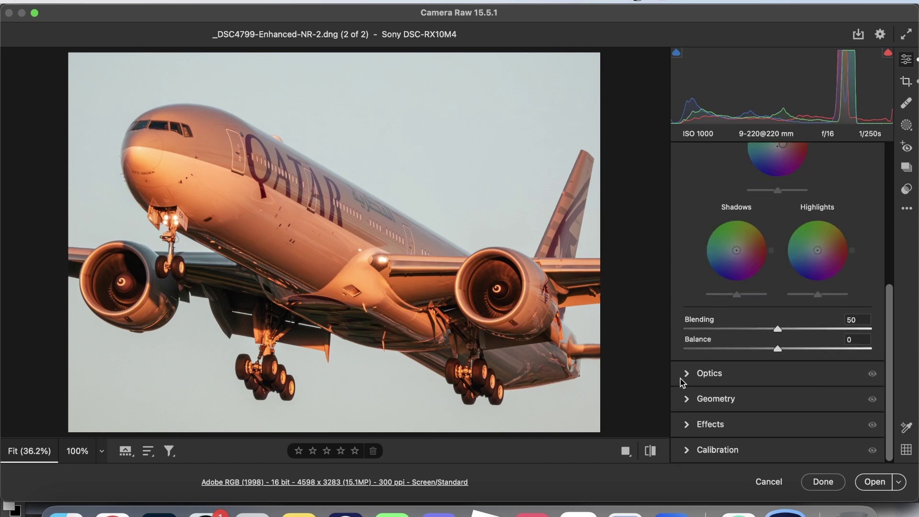
Review the Optics lens profile settings and inspect the nose at 100%.
{"action": "left_click", "coordinate": [712, 373]}
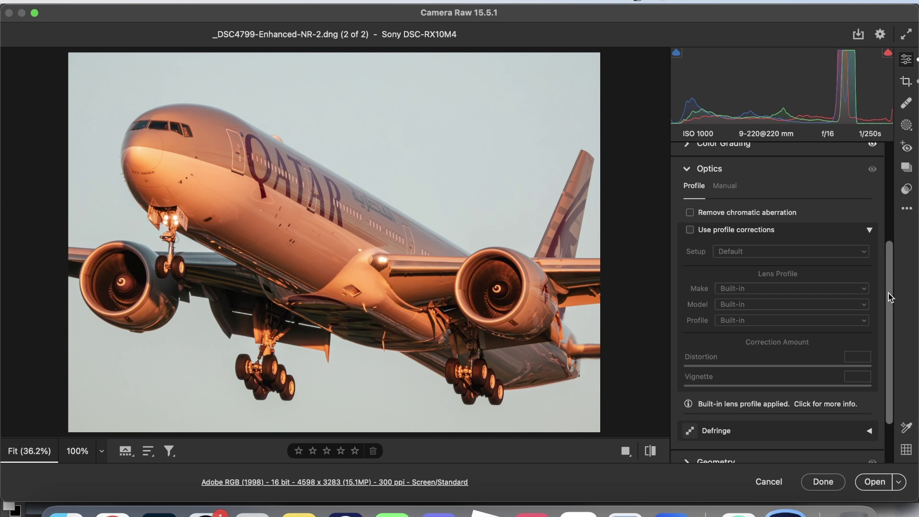
{"action": "scroll", "coordinate": [881, 330], "scroll_direction": "down", "scroll_amount": 3}
{"action": "scroll", "coordinate": [871, 365], "scroll_direction": "up", "scroll_amount": 6}
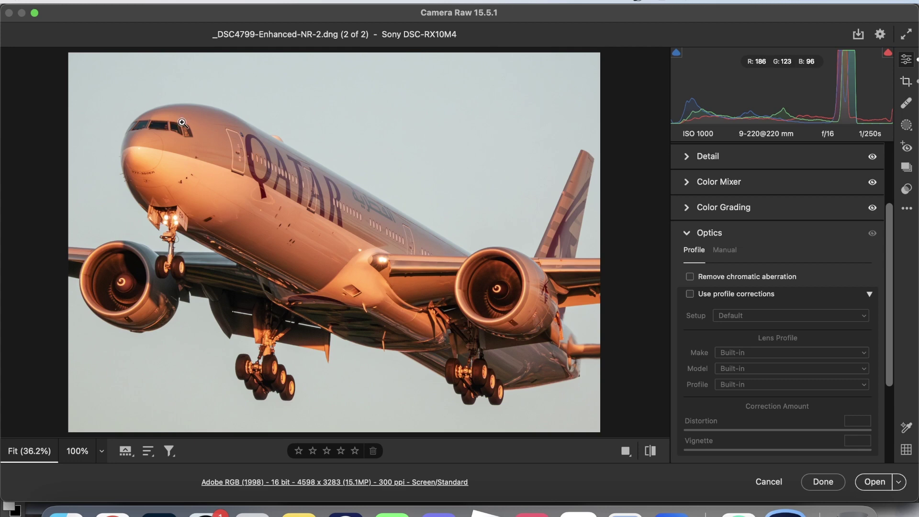
{"action": "scroll", "coordinate": [852, 420], "scroll_direction": "down", "scroll_amount": 5}
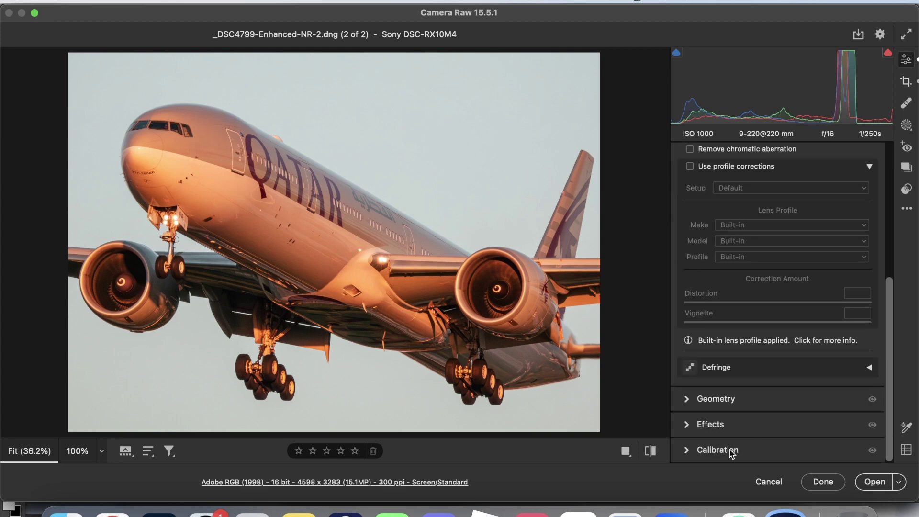
{"action": "left_click", "coordinate": [210, 159]}
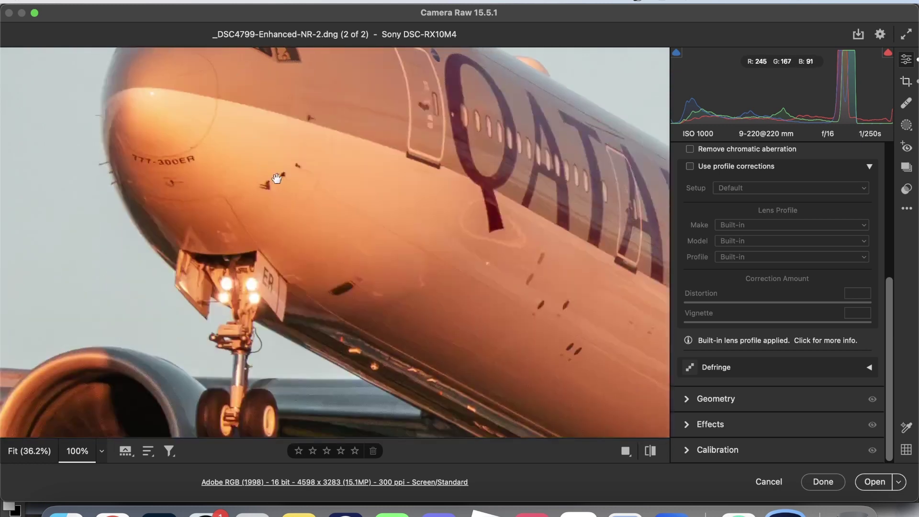
{"action": "left_click", "coordinate": [279, 175]}
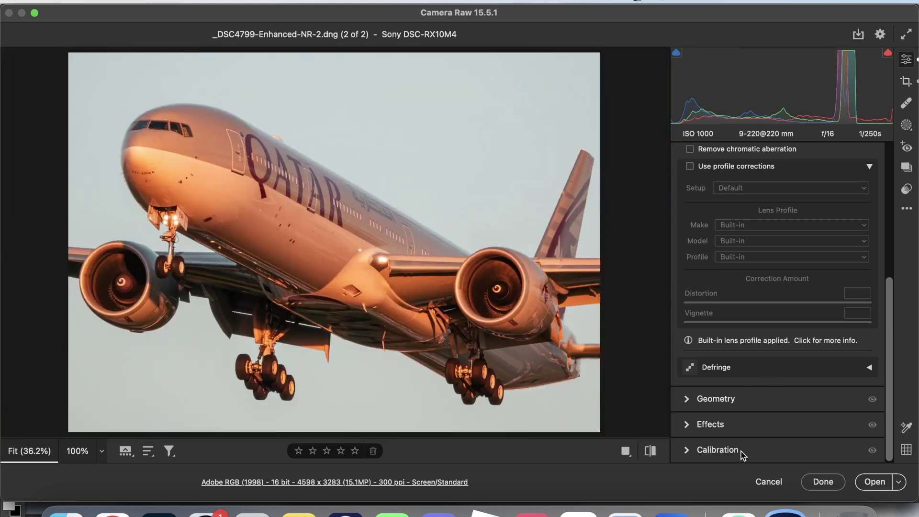
Set Calibration Blue Primary Hue to -28 and Saturation +3 after trying -100.
{"action": "left_click", "coordinate": [717, 450]}
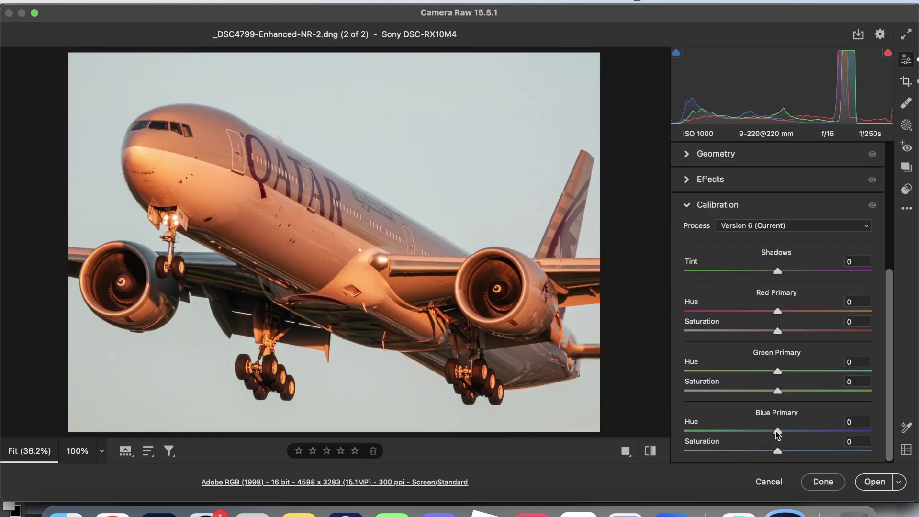
{"action": "scroll", "coordinate": [747, 255], "scroll_direction": "up", "scroll_amount": 1}
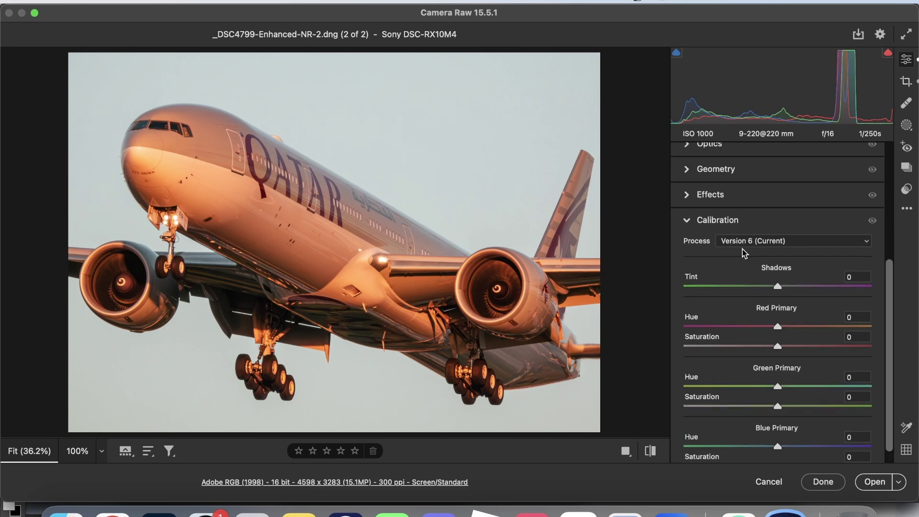
{"action": "scroll", "coordinate": [772, 335], "scroll_direction": "down", "scroll_amount": 1}
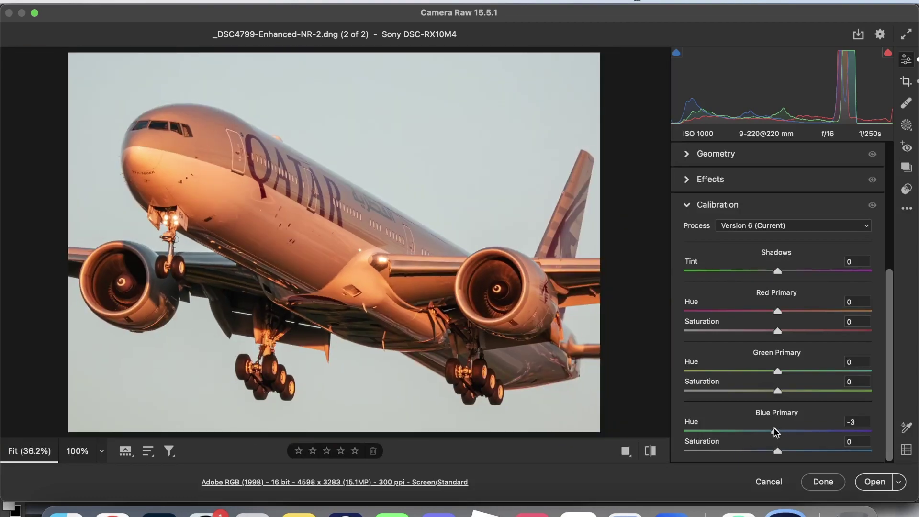
{"action": "left_click_drag", "start_coordinate": [776, 432], "coordinate": [593, 427]}
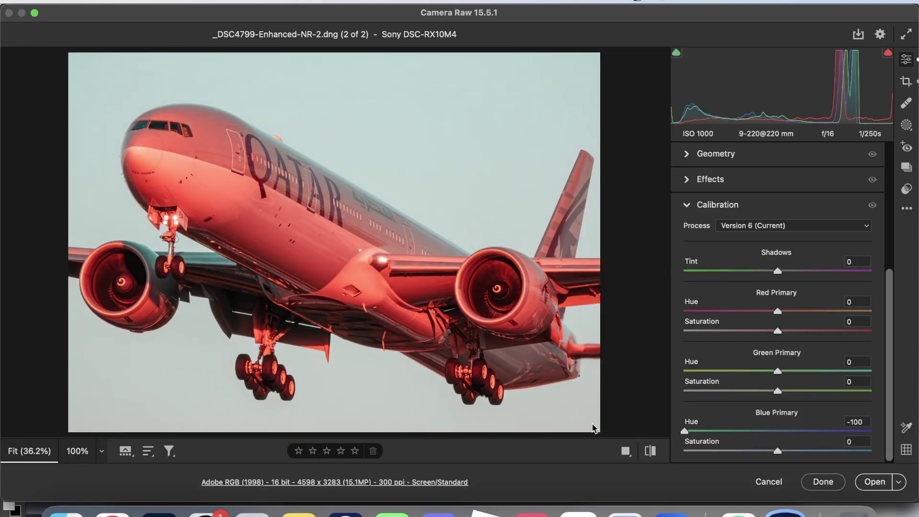
{"action": "left_click_drag", "start_coordinate": [657, 433], "coordinate": [755, 445]}
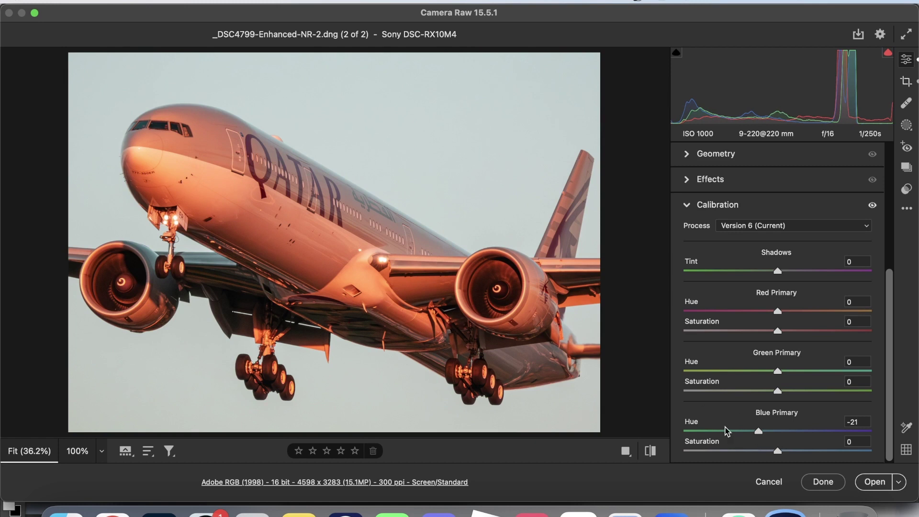
{"action": "left_click_drag", "start_coordinate": [676, 434], "coordinate": [686, 429]}
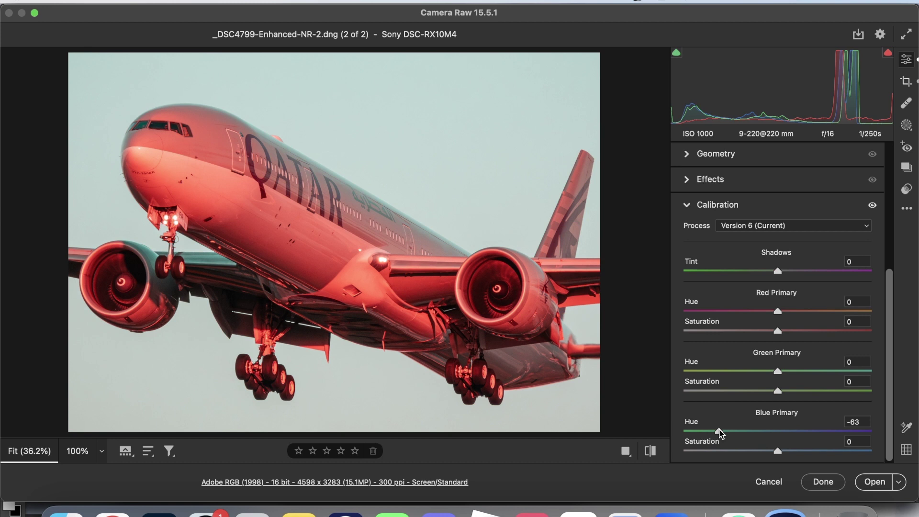
{"action": "left_click_drag", "start_coordinate": [721, 433], "coordinate": [782, 451]}
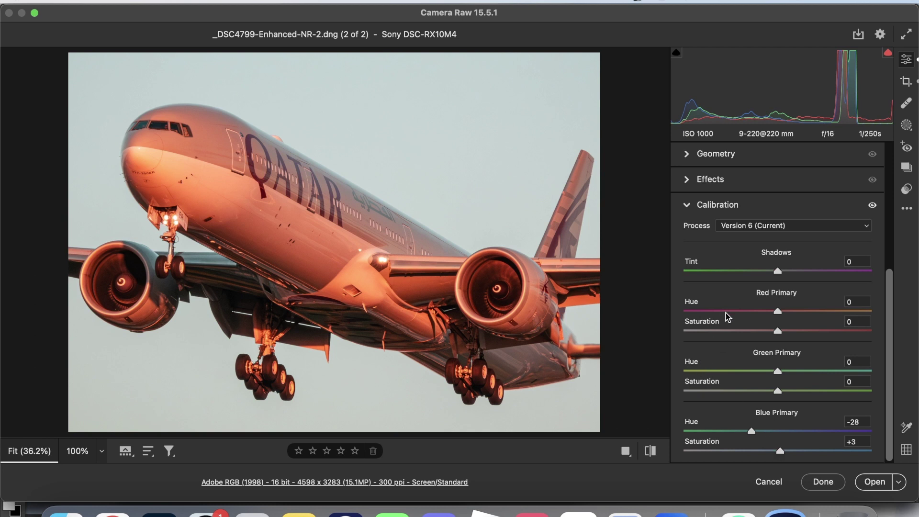
{"action": "scroll", "coordinate": [742, 301], "scroll_direction": "up", "scroll_amount": 1}
Add a Linear Gradient from the sky to the bottom at Exposure -1.25.
{"action": "left_click", "coordinate": [906, 124]}
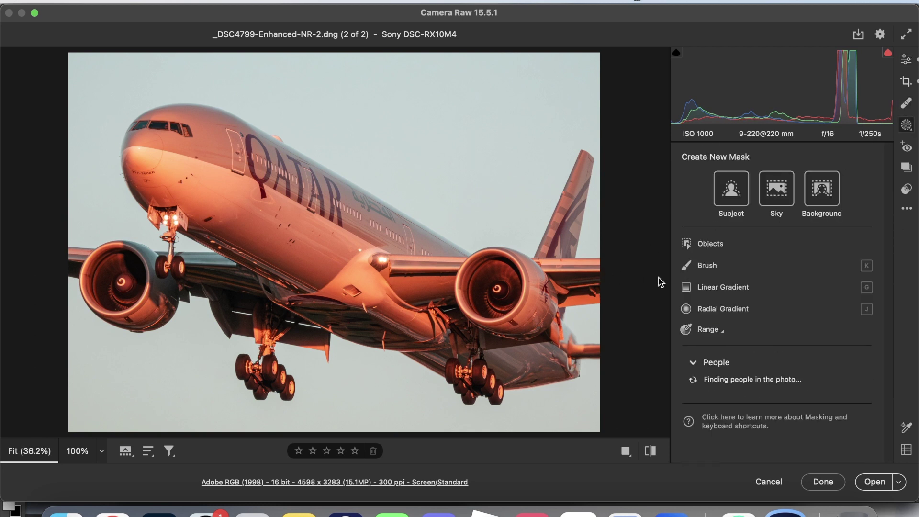
{"action": "left_click", "coordinate": [703, 287]}
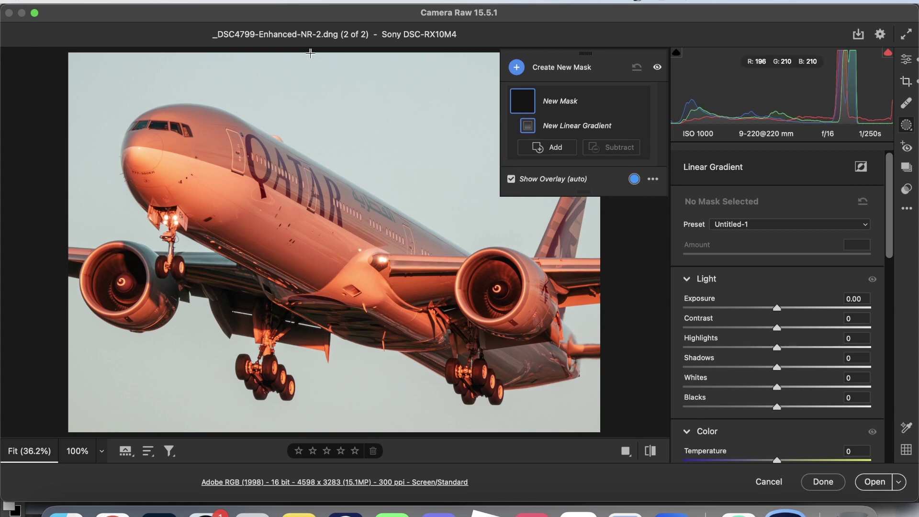
{"action": "left_click_drag", "start_coordinate": [310, 64], "coordinate": [307, 431]}
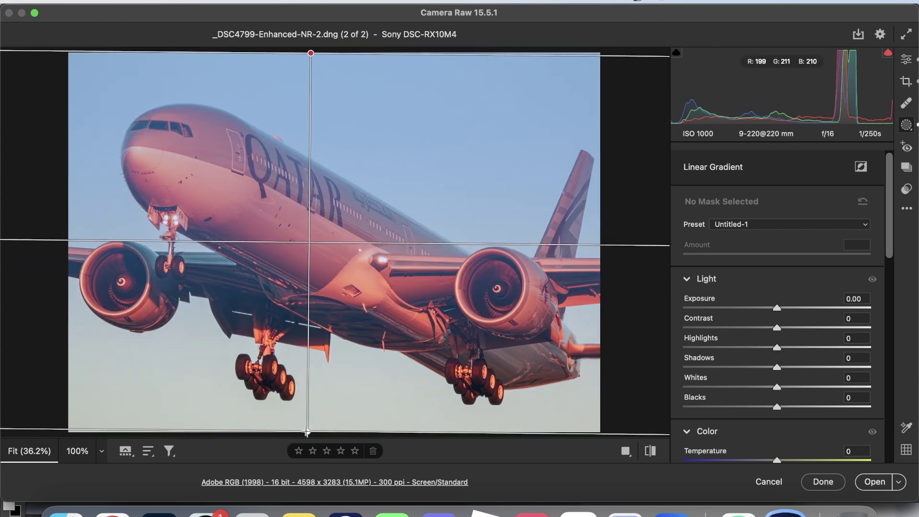
{"action": "left_click", "coordinate": [776, 308]}
{"action": "left_click_drag", "start_coordinate": [776, 309], "coordinate": [748, 306]}
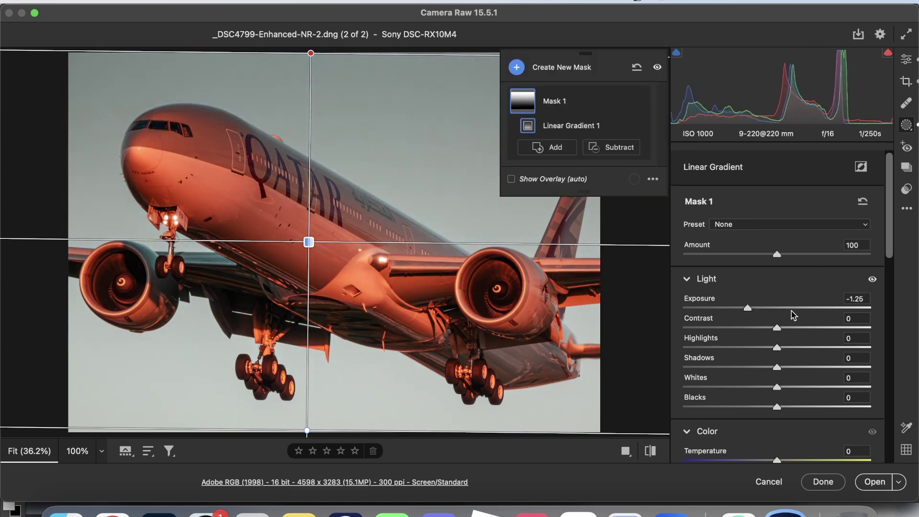
Subtract two Color Ranges sampled on the fuselage from Mask 1.
{"action": "left_click", "coordinate": [610, 152]}
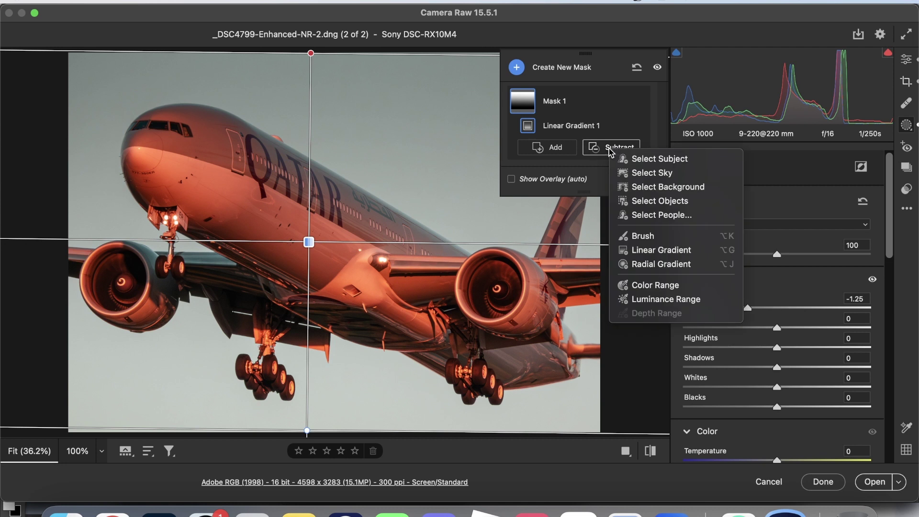
{"action": "left_click", "coordinate": [655, 286]}
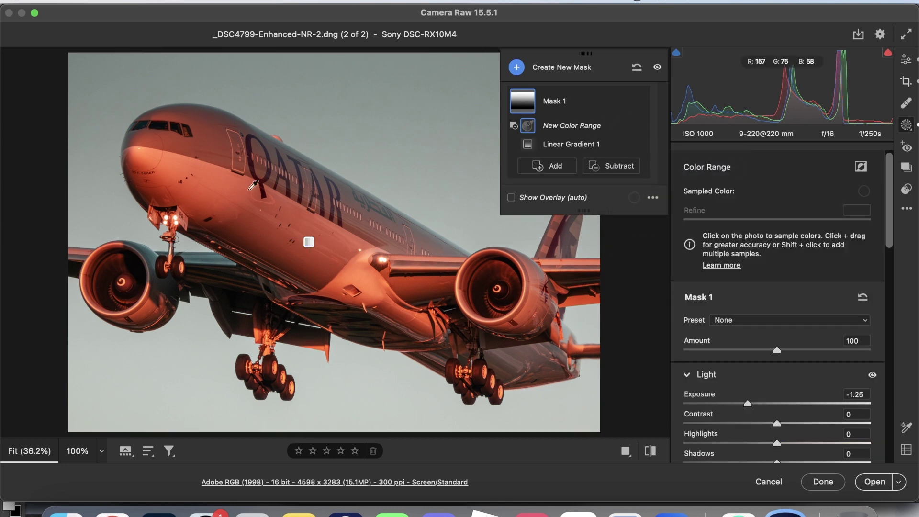
{"action": "left_click", "coordinate": [228, 188]}
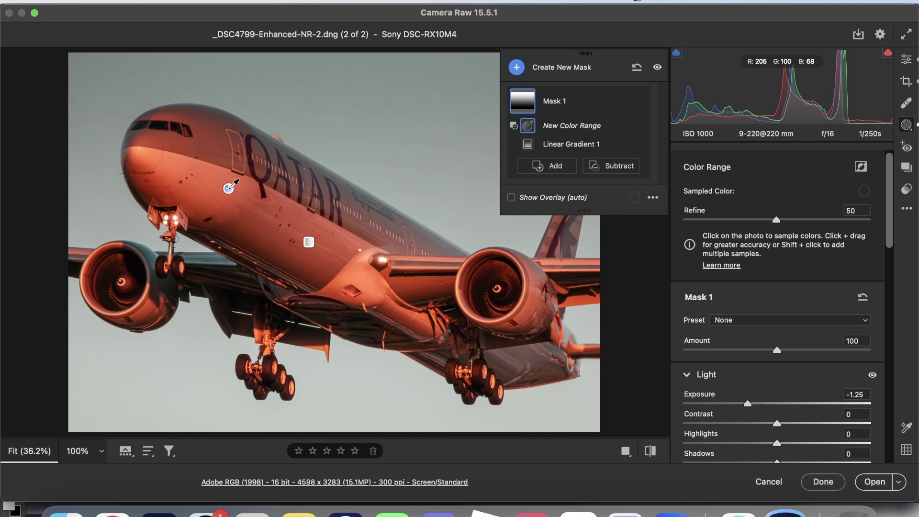
{"action": "left_click", "coordinate": [625, 170]}
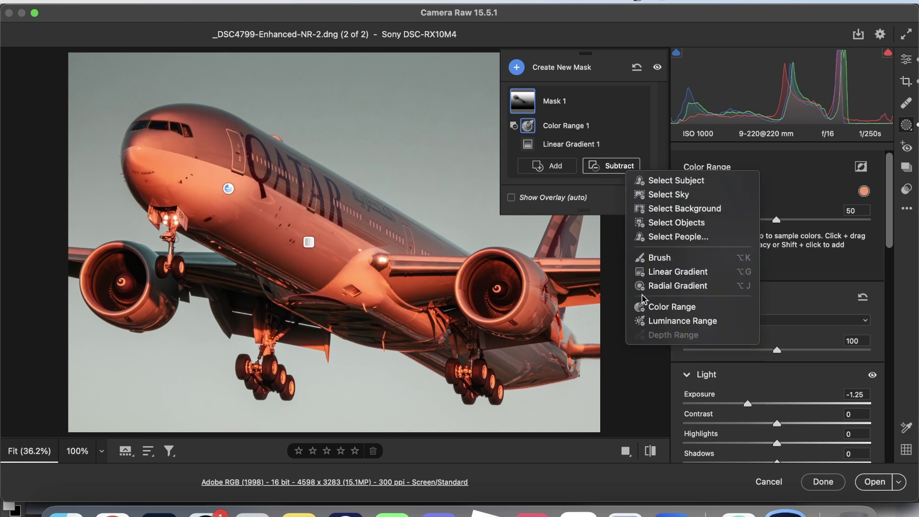
{"action": "left_click", "coordinate": [656, 307]}
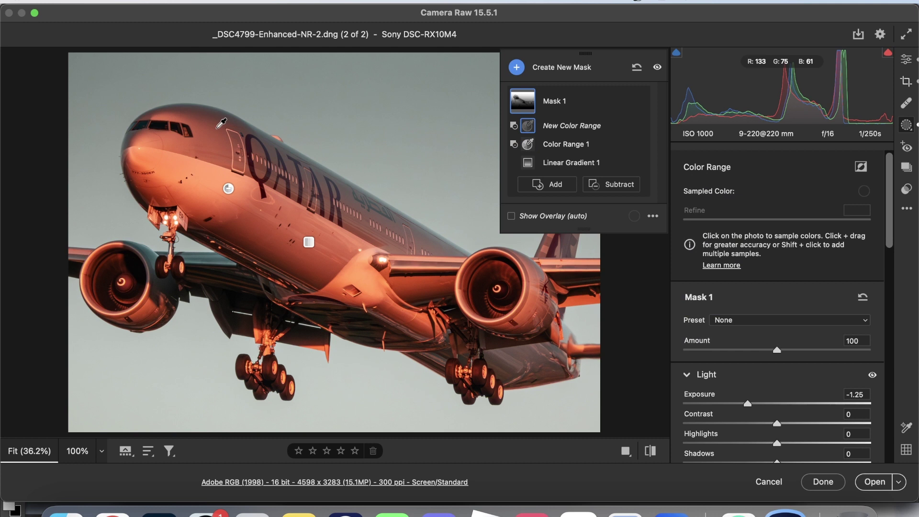
{"action": "left_click", "coordinate": [217, 127]}
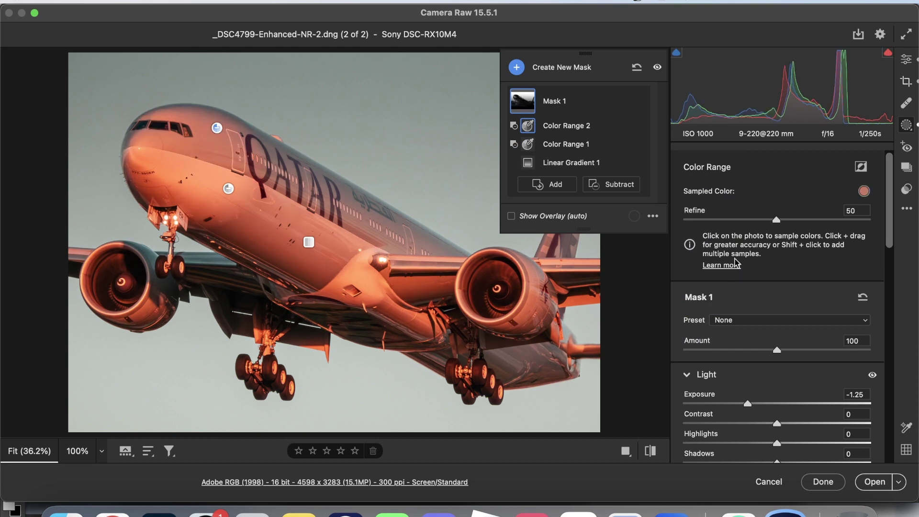
Toggle Mask 1 on and off to compare, then reopen Masking from Edit.
{"action": "left_click", "coordinate": [640, 101]}
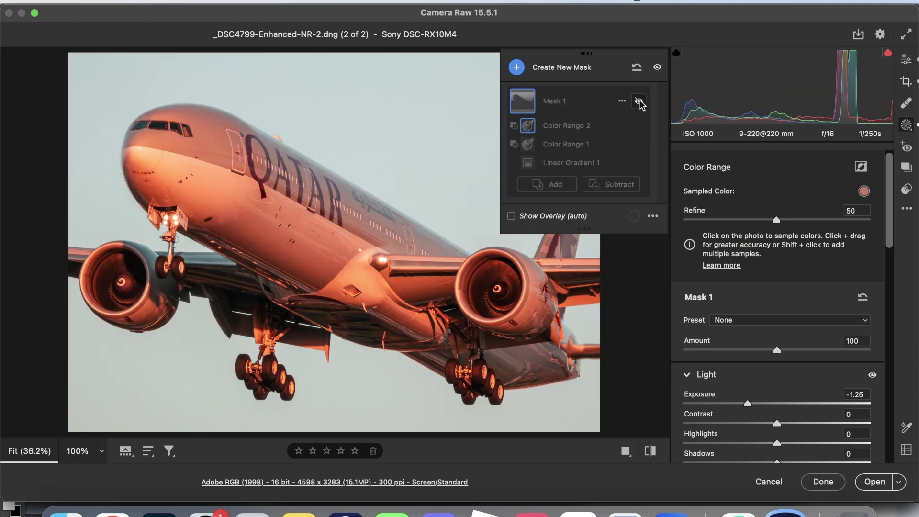
{"action": "left_click", "coordinate": [640, 101]}
{"action": "left_click", "coordinate": [639, 101]}
{"action": "left_click", "coordinate": [640, 101]}
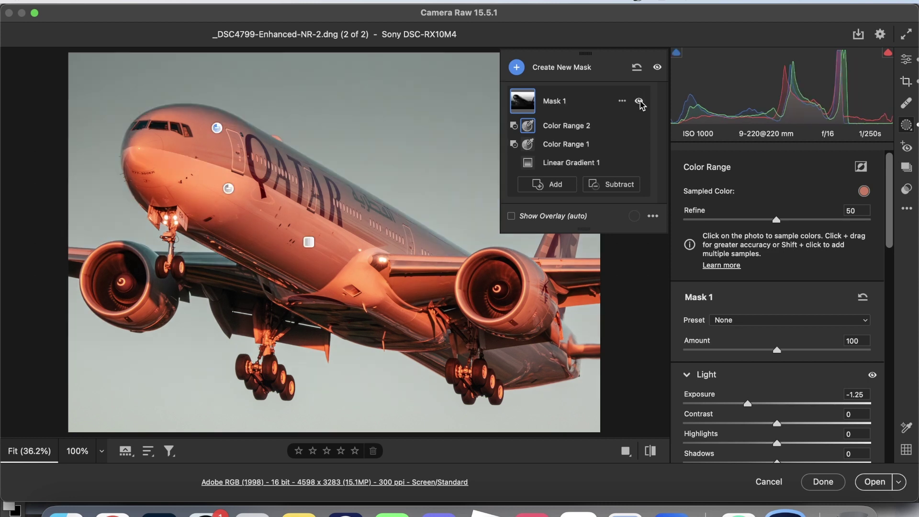
{"action": "left_click", "coordinate": [905, 65]}
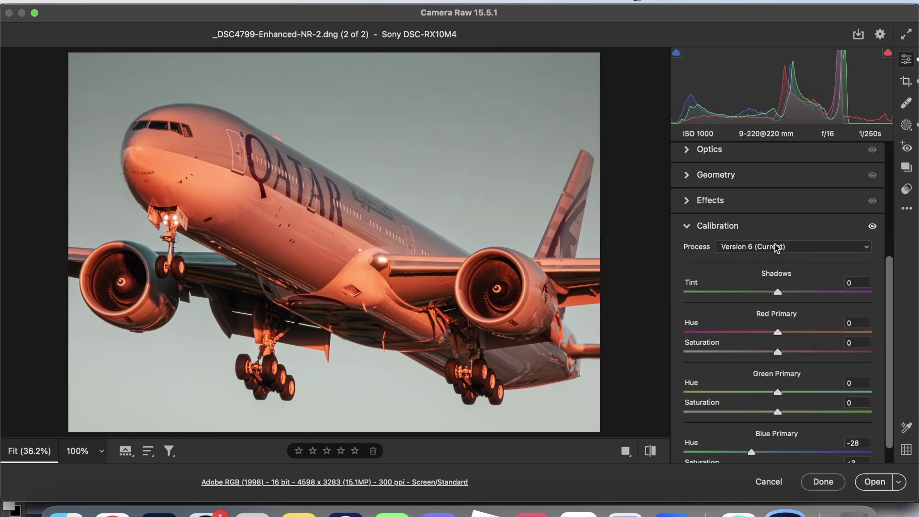
{"action": "scroll", "coordinate": [728, 196], "scroll_direction": "up", "scroll_amount": 2}
{"action": "scroll", "coordinate": [888, 247], "scroll_direction": "up", "scroll_amount": 5}
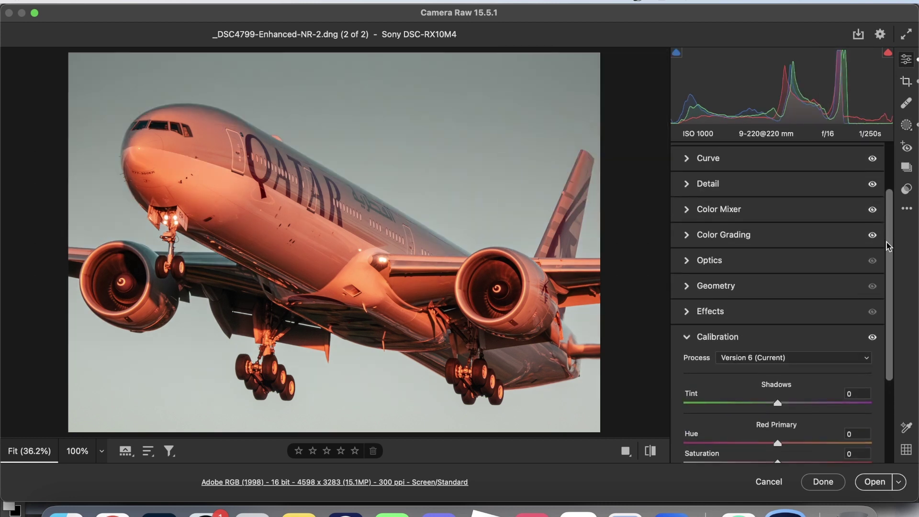
{"action": "left_click", "coordinate": [907, 125]}
Add a bottom-up linear gradient mask with Exposure +0.82 and Contrast +15.
{"action": "left_click", "coordinate": [516, 66]}
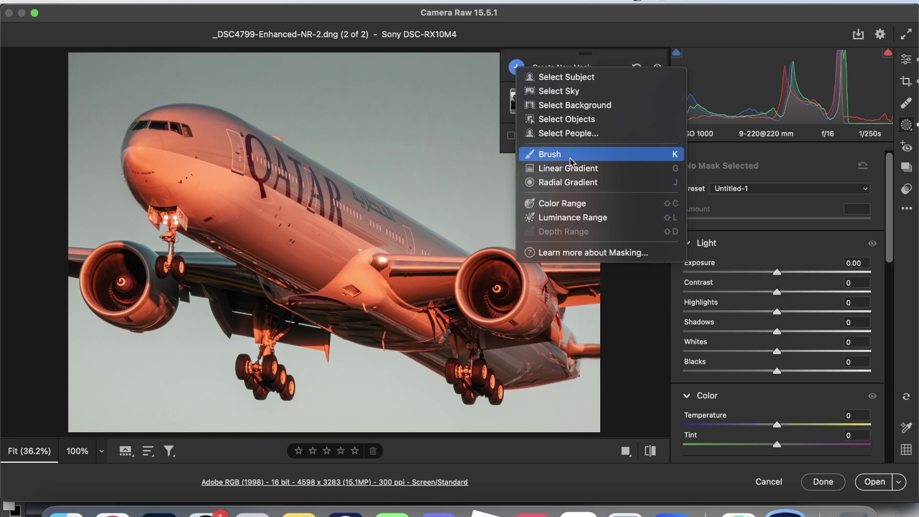
{"action": "left_click", "coordinate": [568, 168]}
{"action": "left_click_drag", "start_coordinate": [330, 429], "coordinate": [329, 50]}
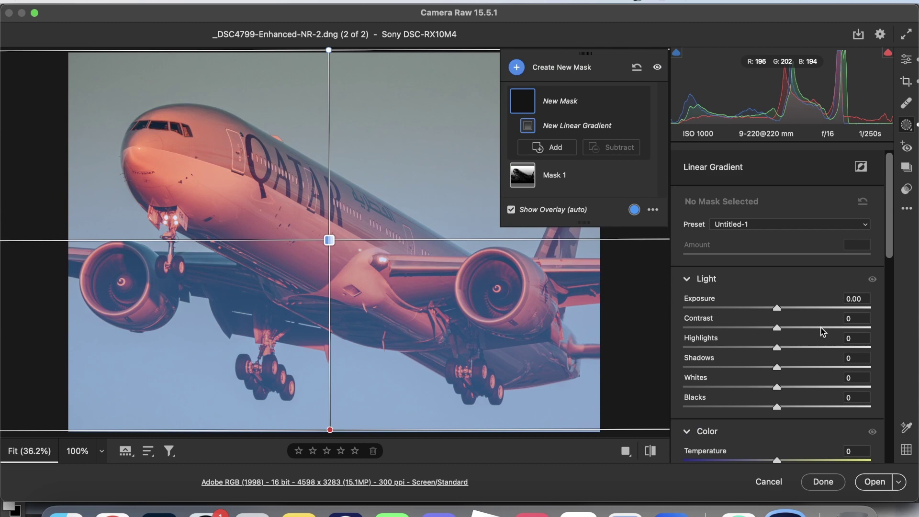
{"action": "left_click_drag", "start_coordinate": [777, 307], "coordinate": [798, 329]}
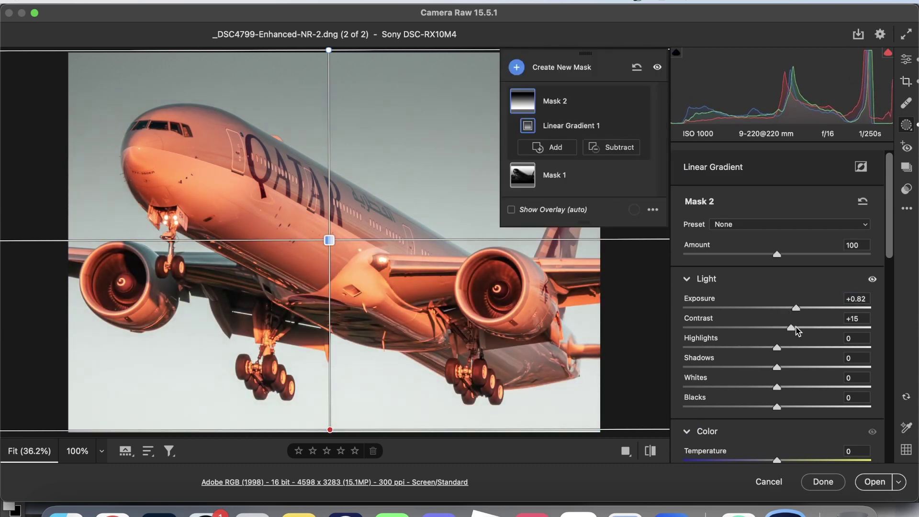
{"action": "left_click", "coordinate": [906, 59]}
Add a radial gradient mask from the top-left corner with Exposure +0.25.
{"action": "left_click", "coordinate": [906, 125]}
{"action": "left_click", "coordinate": [516, 67]}
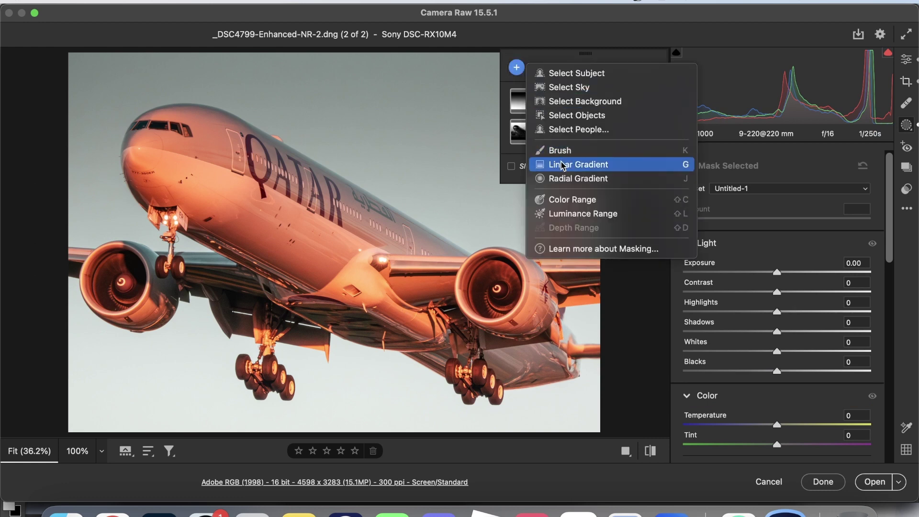
{"action": "left_click", "coordinate": [567, 177]}
{"action": "mouse_move", "coordinate": [70, 53]}
{"action": "left_mouse_down"}
{"action": "mouse_move", "coordinate": [661, 312]}
{"action": "mouse_move", "coordinate": [680, 342]}
{"action": "left_mouse_up"}
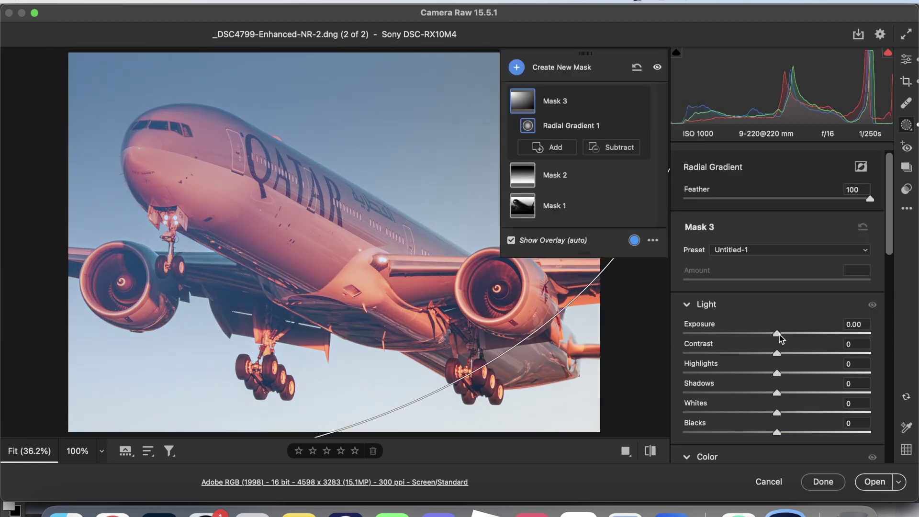
{"action": "left_click_drag", "start_coordinate": [779, 335], "coordinate": [785, 334]}
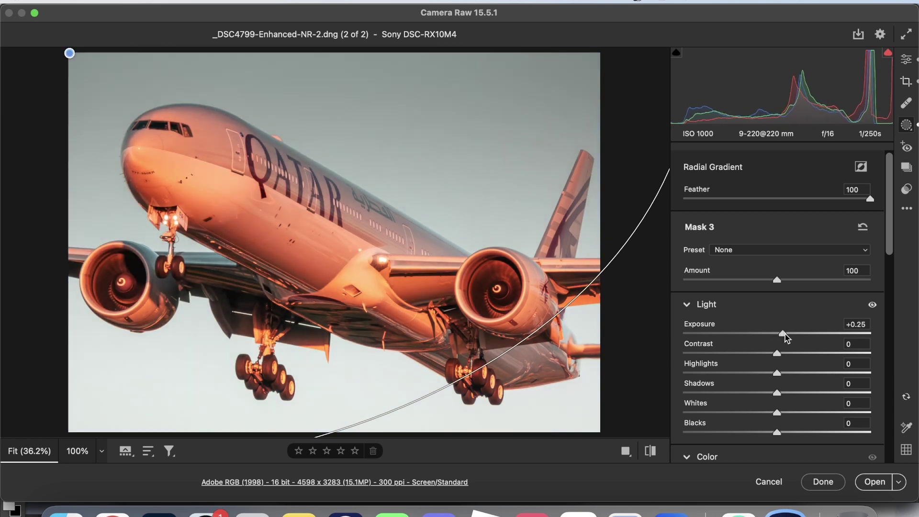
Duplicate Mask 3 as an inverted copy with Exposure -0.50, Highlights +9, Shadows +18, Clarity +17.
{"action": "left_click", "coordinate": [621, 103]}
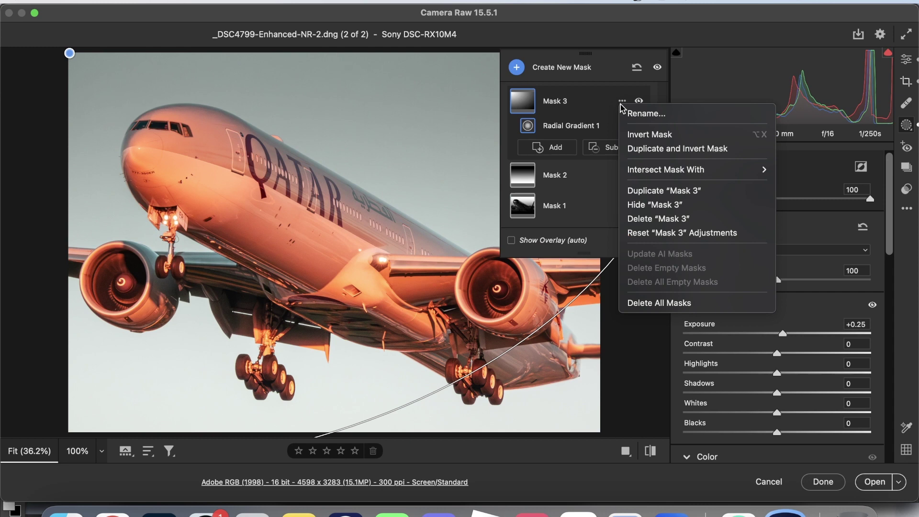
{"action": "left_click", "coordinate": [654, 149]}
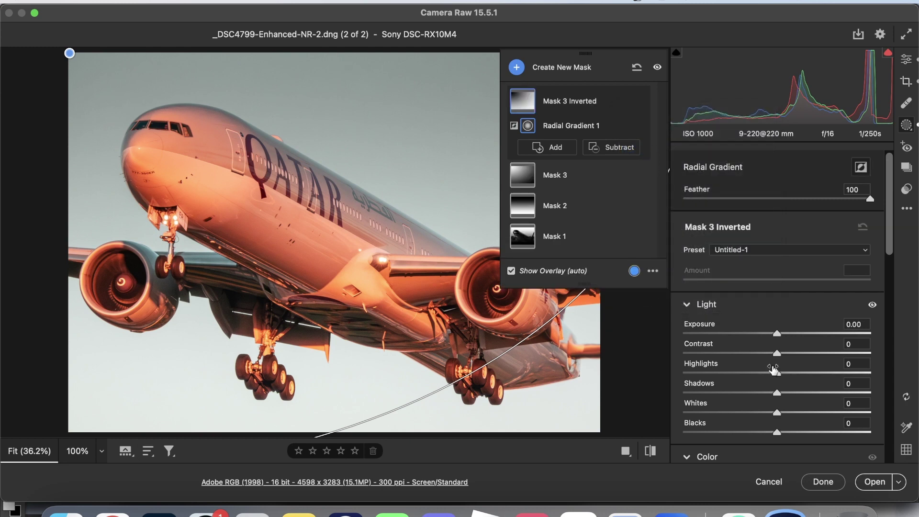
{"action": "left_click_drag", "start_coordinate": [776, 334], "coordinate": [765, 331]}
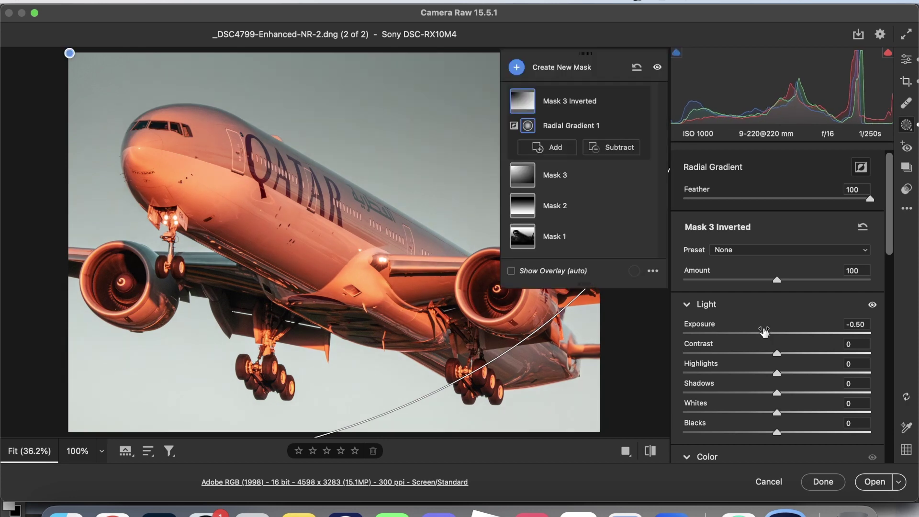
{"action": "left_click", "coordinate": [795, 392]}
{"action": "left_click", "coordinate": [786, 374]}
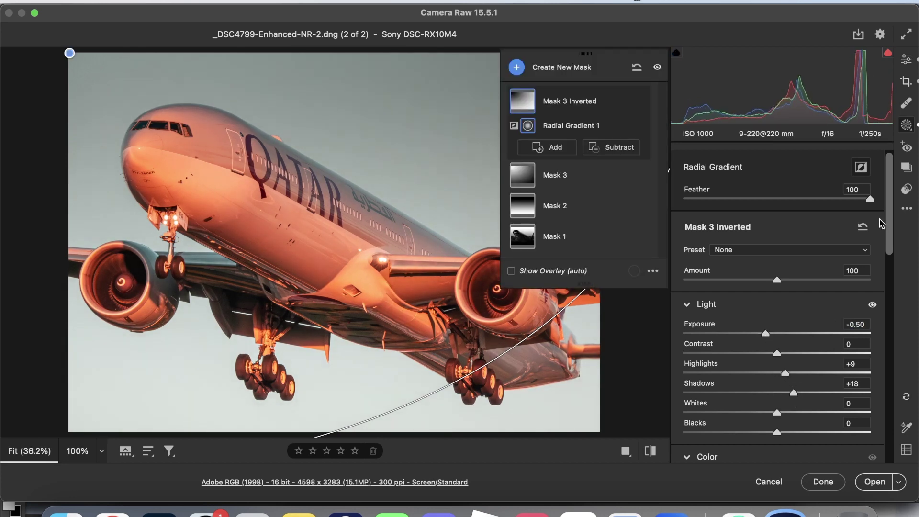
{"action": "scroll", "coordinate": [880, 220], "scroll_direction": "down", "scroll_amount": 15}
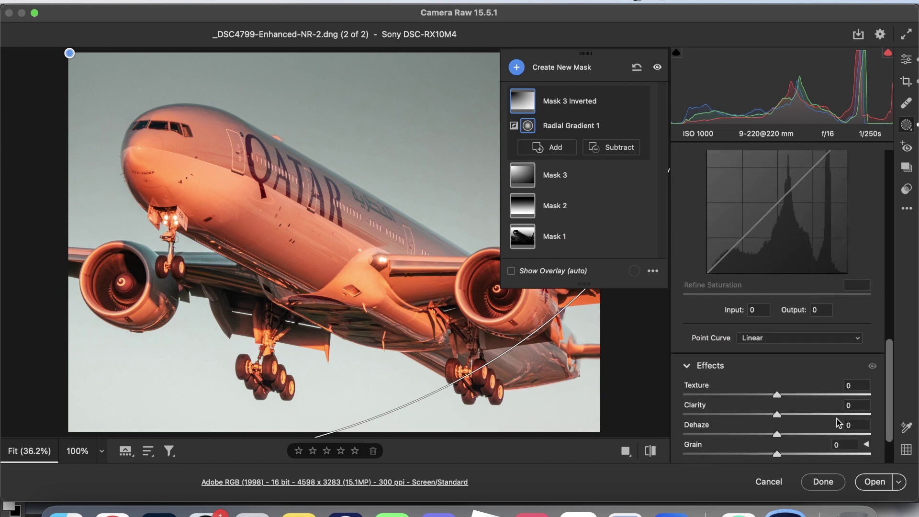
{"action": "left_click", "coordinate": [780, 415]}
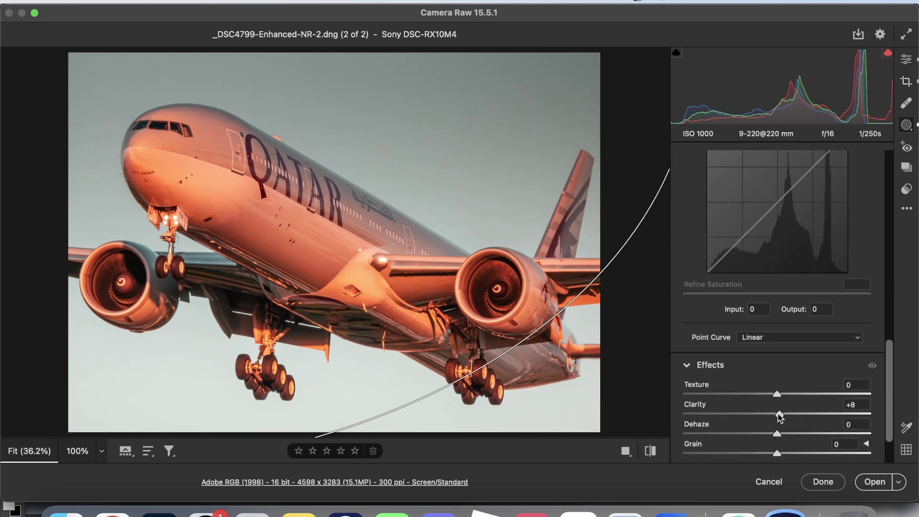
{"action": "left_click_drag", "start_coordinate": [779, 415], "coordinate": [793, 414]}
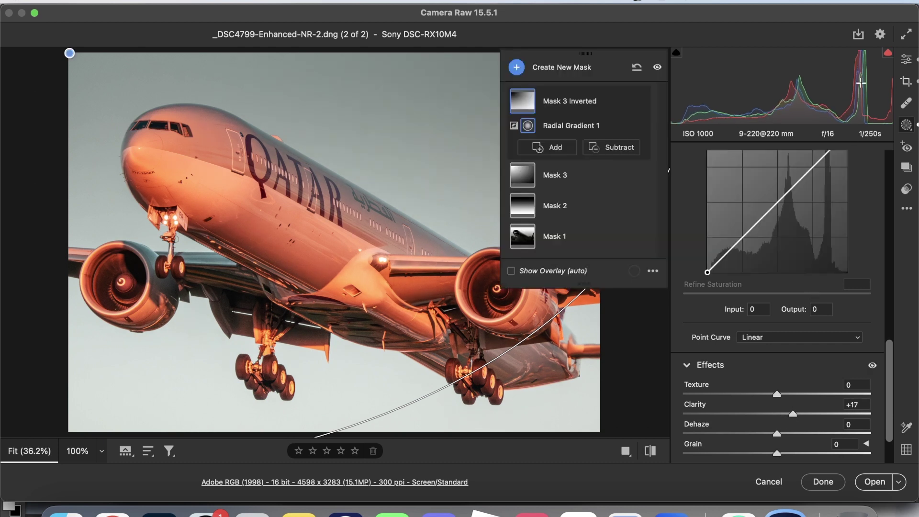
Raise the global Basic Contrast from +14 to +24.
{"action": "left_click", "coordinate": [904, 59]}
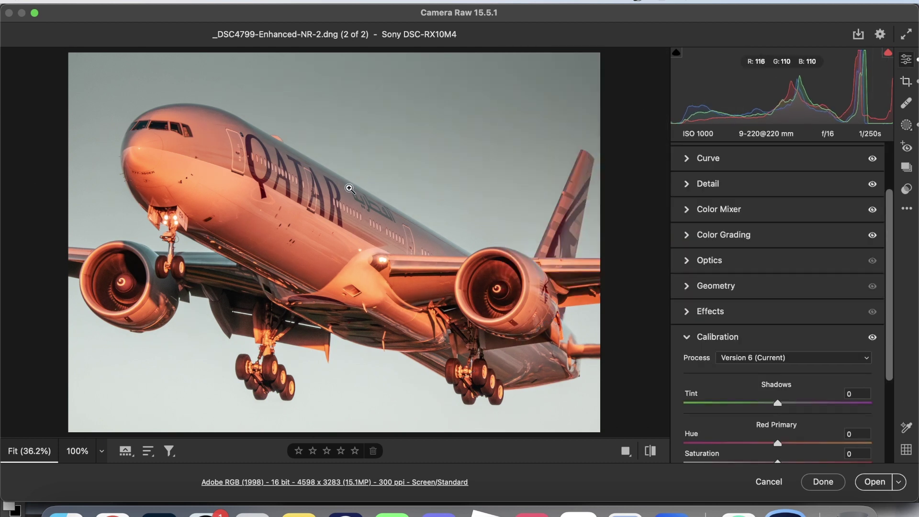
{"action": "scroll", "coordinate": [825, 255], "scroll_direction": "down", "scroll_amount": 1}
{"action": "scroll", "coordinate": [802, 205], "scroll_direction": "up", "scroll_amount": 5}
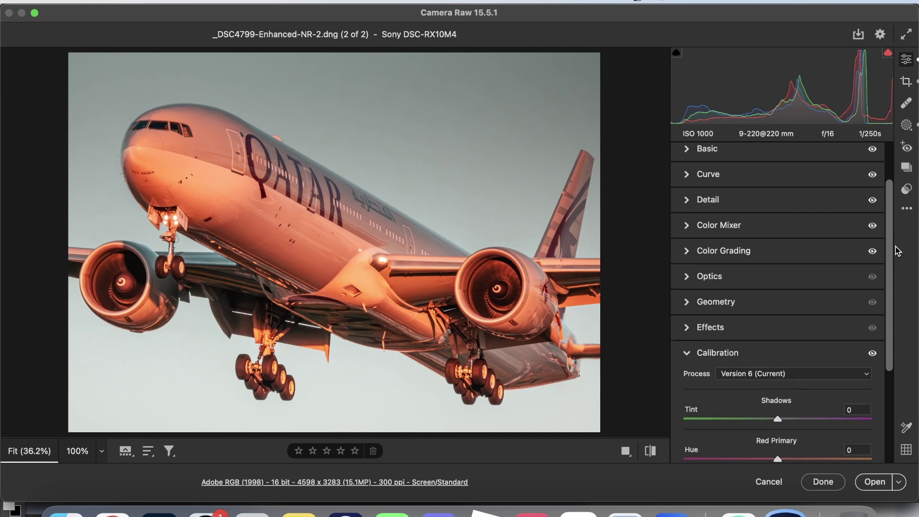
{"action": "left_click", "coordinate": [748, 205]}
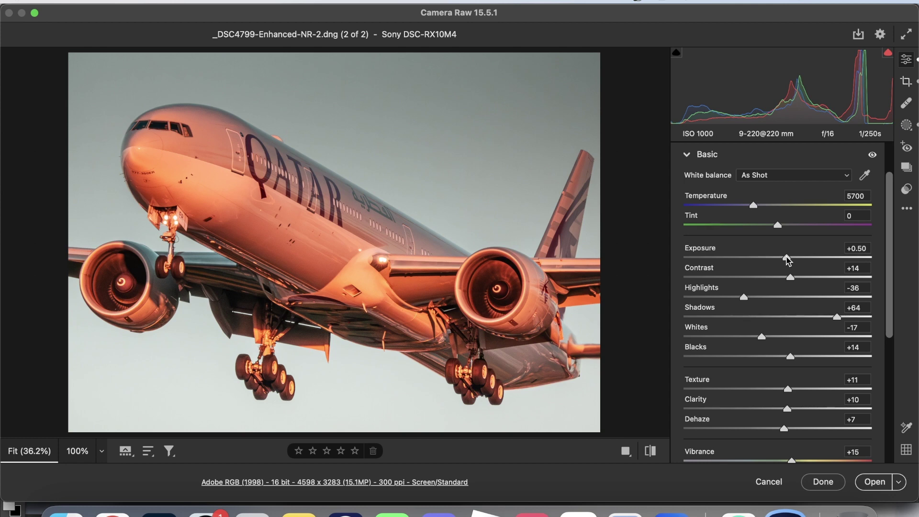
{"action": "left_click_drag", "start_coordinate": [797, 278], "coordinate": [807, 278]}
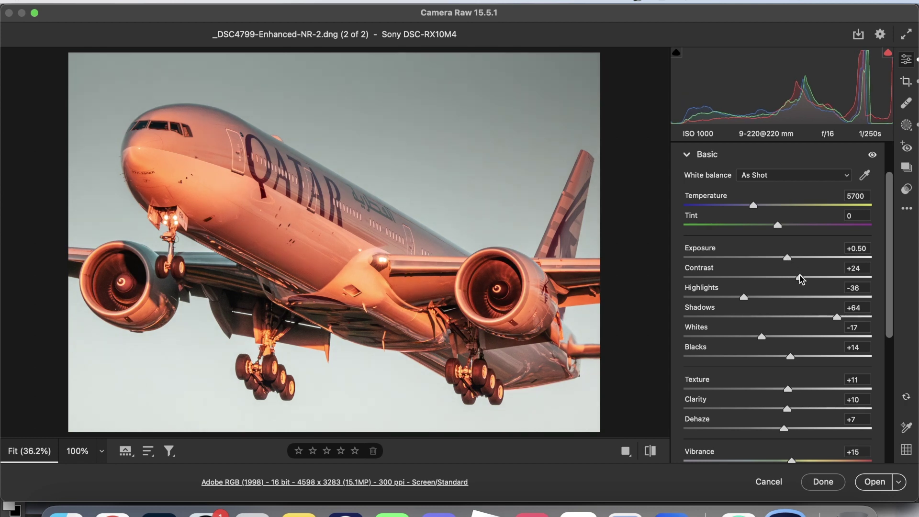
Zoom the photo to 100% and pan to the engine, ready for masking.
{"action": "left_click", "coordinate": [185, 153]}
{"action": "scroll", "coordinate": [184, 153], "scroll_direction": "down", "scroll_amount": 10}
{"action": "scroll", "coordinate": [185, 153], "scroll_direction": "right", "scroll_amount": 10}
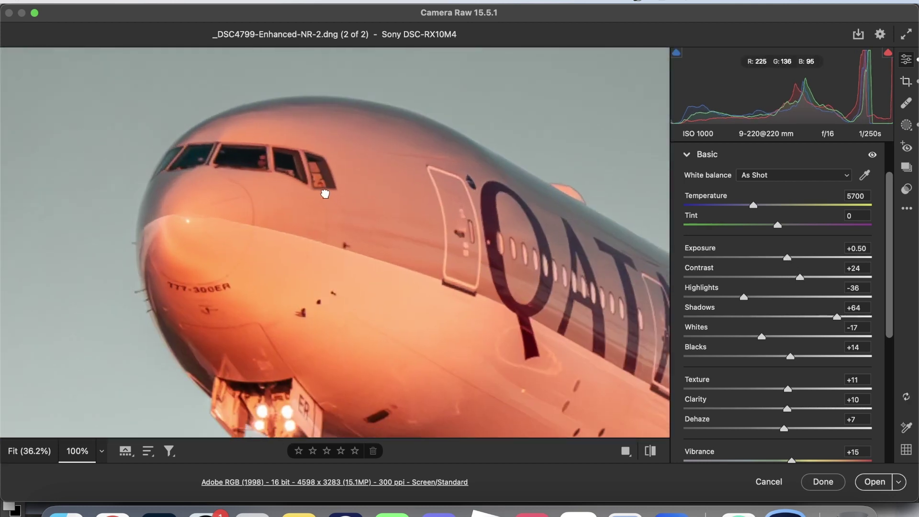
{"action": "scroll", "coordinate": [439, 257], "scroll_direction": "right", "scroll_amount": 10}
{"action": "scroll", "coordinate": [440, 256], "scroll_direction": "down", "scroll_amount": 5}
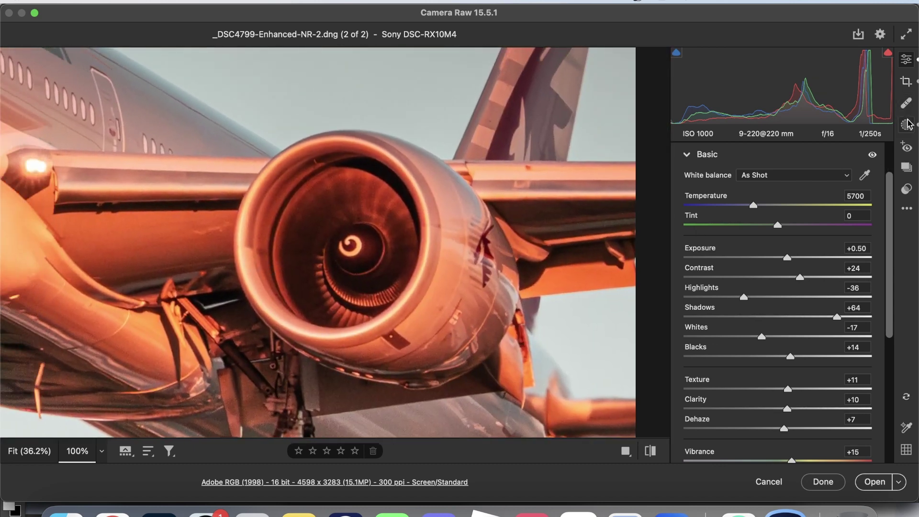
{"action": "left_click", "coordinate": [907, 126]}
Start a new brush mask and paint over the right engine's fan.
{"action": "left_click", "coordinate": [523, 66]}
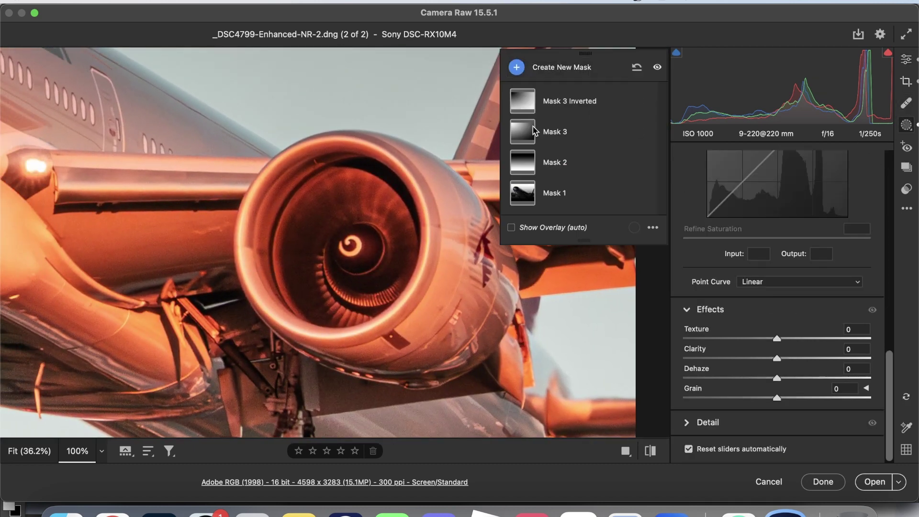
{"action": "left_click", "coordinate": [558, 150]}
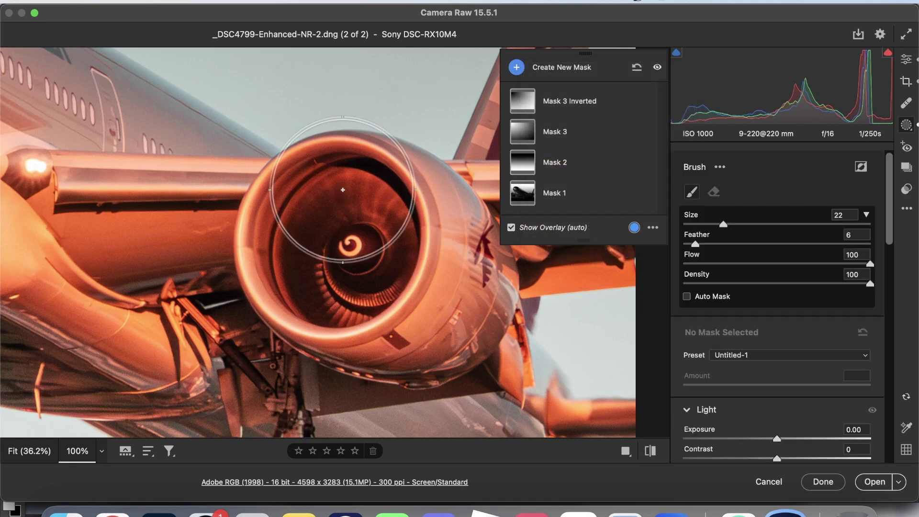
{"action": "key", "text": "bracketleft"}
{"action": "key", "text": "bracketleft"}
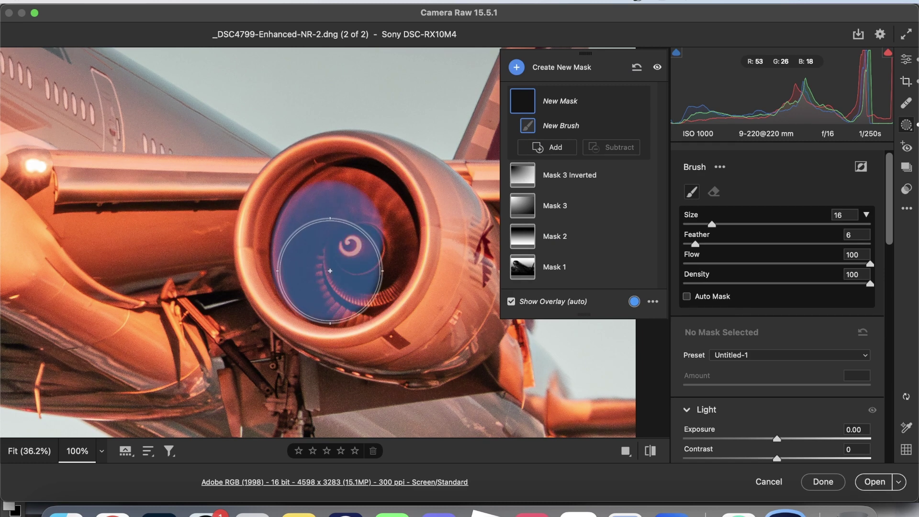
{"action": "mouse_move", "coordinate": [335, 274]}
{"action": "left_mouse_down"}
{"action": "mouse_move", "coordinate": [366, 239]}
{"action": "mouse_move", "coordinate": [359, 212]}
{"action": "mouse_move", "coordinate": [337, 223]}
{"action": "mouse_move", "coordinate": [327, 243]}
{"action": "mouse_move", "coordinate": [356, 178]}
{"action": "left_mouse_up"}
{"action": "key", "text": "bracketleft"}
{"action": "key", "text": "bracketleft"}
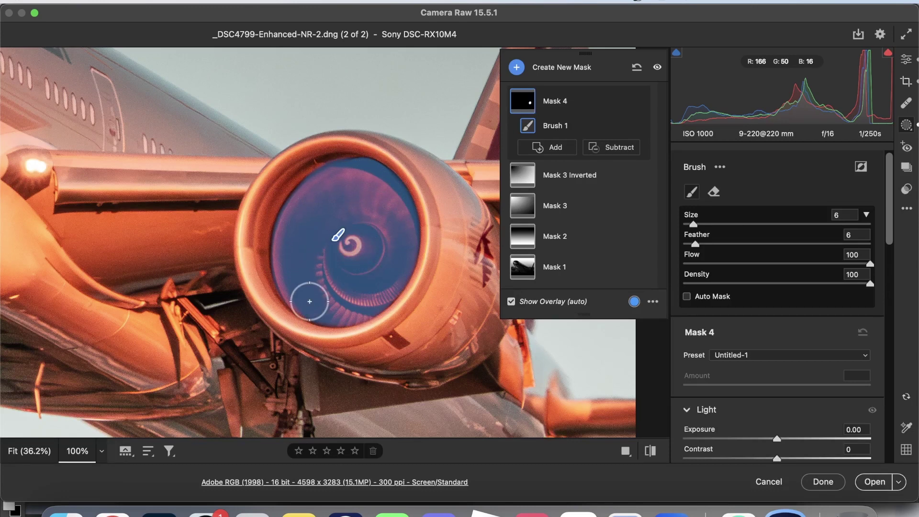
{"action": "key", "text": "bracketright"}
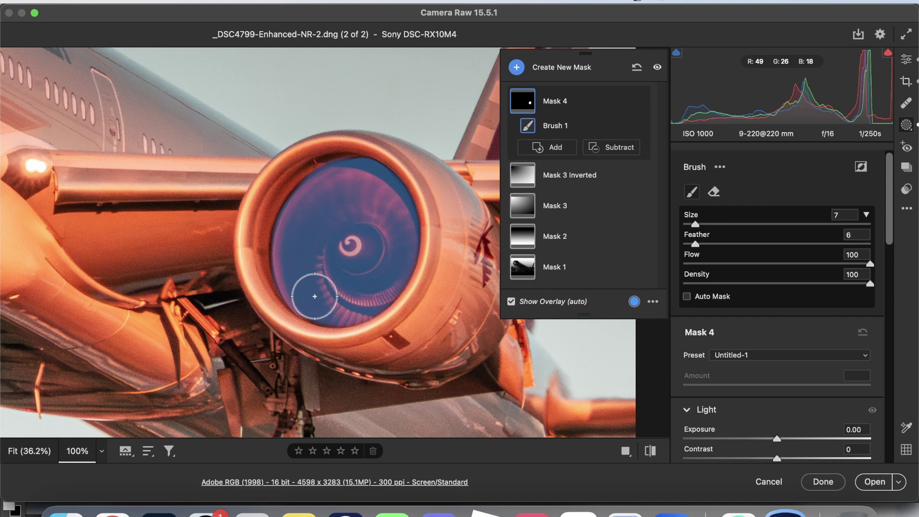
Give the engine brush mask Exposure +0.60 and Clarity +42.
{"action": "scroll", "coordinate": [788, 424], "scroll_direction": "down", "scroll_amount": 1}
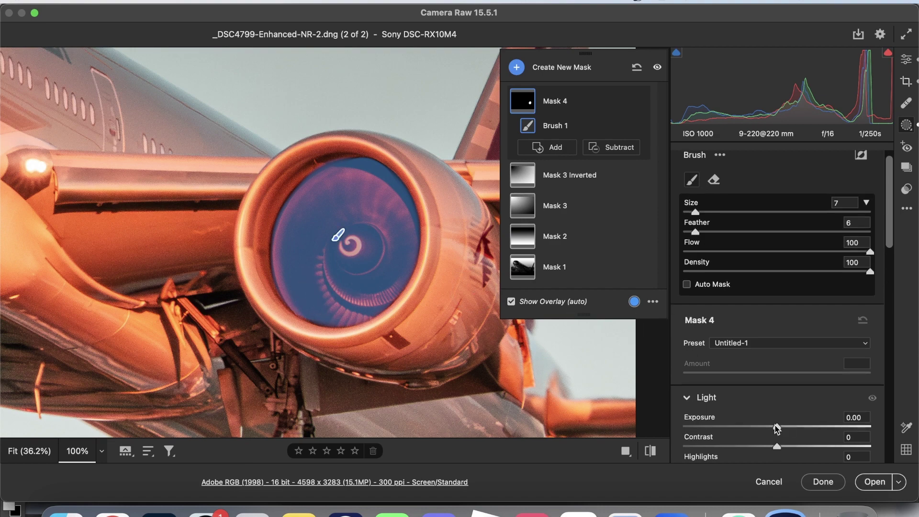
{"action": "mouse_move", "coordinate": [777, 429]}
{"action": "left_mouse_down"}
{"action": "mouse_move", "coordinate": [831, 427]}
{"action": "mouse_move", "coordinate": [779, 413]}
{"action": "mouse_move", "coordinate": [817, 426]}
{"action": "left_mouse_up"}
{"action": "left_click", "coordinate": [790, 428]}
{"action": "scroll", "coordinate": [794, 444], "scroll_direction": "down", "scroll_amount": 2}
{"action": "scroll", "coordinate": [813, 431], "scroll_direction": "down", "scroll_amount": 3}
{"action": "scroll", "coordinate": [887, 228], "scroll_direction": "down", "scroll_amount": 10}
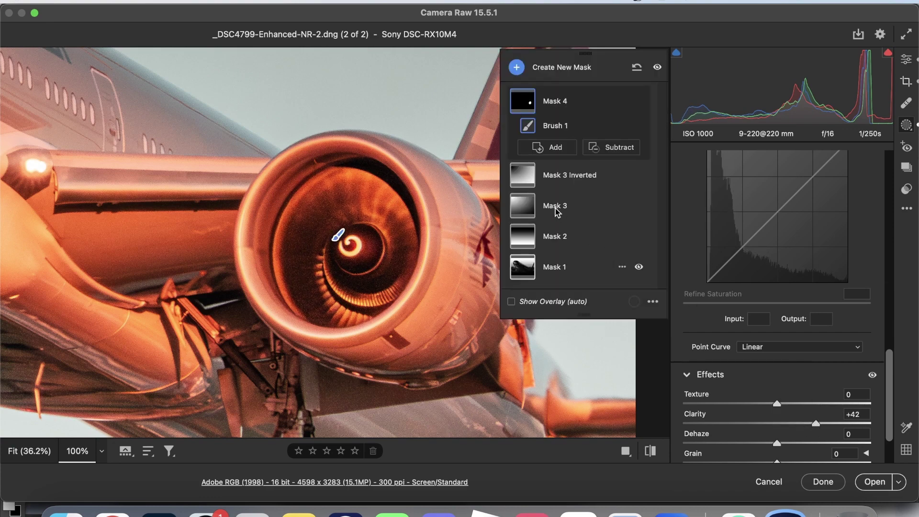
Extend Mask 4's brush across the left engine's intake at brush size 9.
{"action": "left_click", "coordinate": [192, 158]}
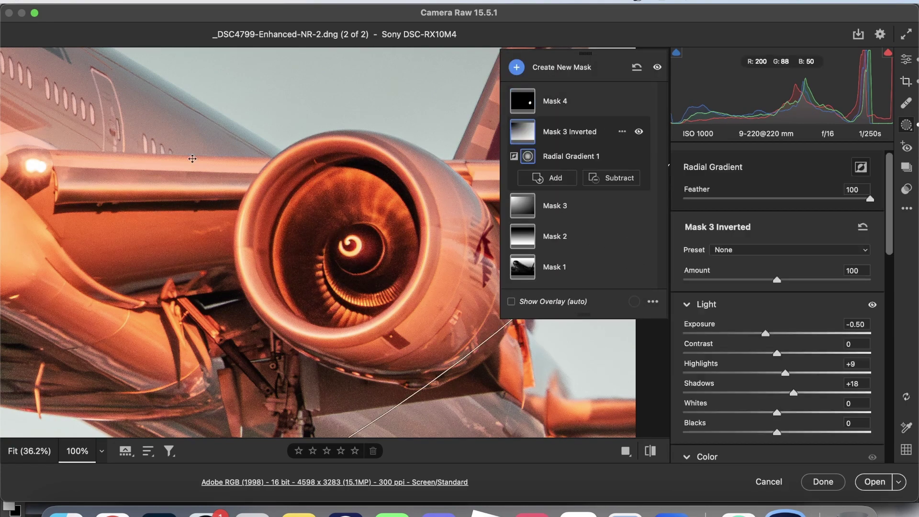
{"action": "scroll", "coordinate": [192, 158], "scroll_direction": "right", "scroll_amount": 5}
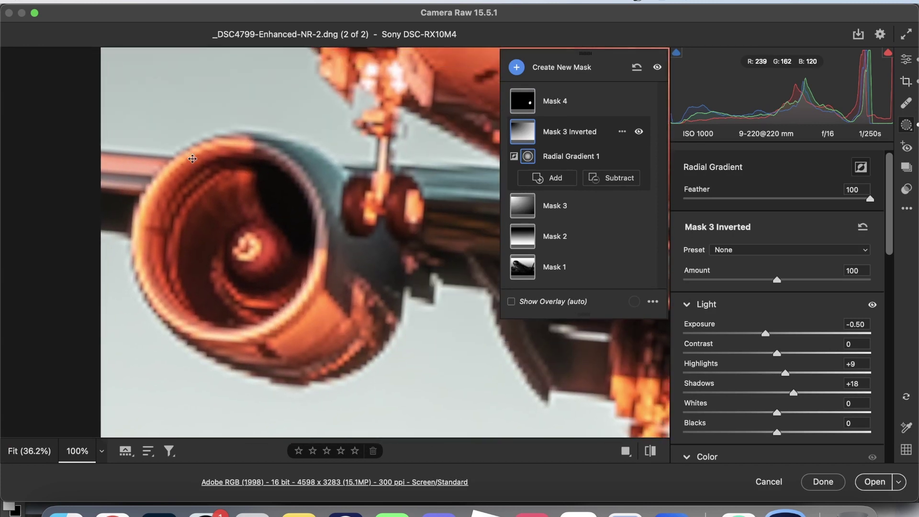
{"action": "left_click", "coordinate": [528, 103]}
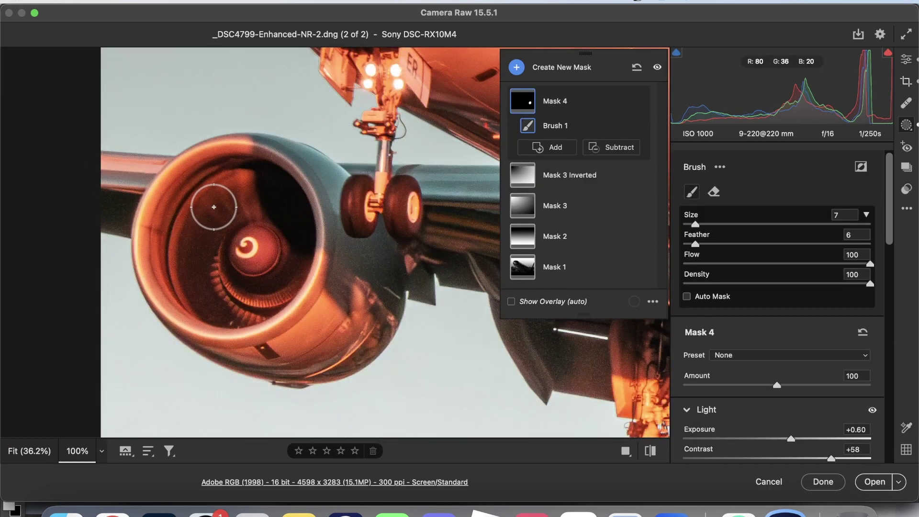
{"action": "key", "text": "bracketright"}
{"action": "key", "text": "bracketright"}
{"action": "mouse_move", "coordinate": [213, 214]}
{"action": "left_mouse_down"}
{"action": "mouse_move", "coordinate": [199, 262]}
{"action": "mouse_move", "coordinate": [209, 290]}
{"action": "mouse_move", "coordinate": [238, 296]}
{"action": "mouse_move", "coordinate": [270, 264]}
{"action": "mouse_move", "coordinate": [251, 231]}
{"action": "mouse_move", "coordinate": [216, 206]}
{"action": "mouse_move", "coordinate": [240, 192]}
{"action": "mouse_move", "coordinate": [269, 197]}
{"action": "mouse_move", "coordinate": [285, 239]}
{"action": "mouse_move", "coordinate": [285, 259]}
{"action": "mouse_move", "coordinate": [261, 290]}
{"action": "mouse_move", "coordinate": [267, 256]}
{"action": "left_mouse_up"}
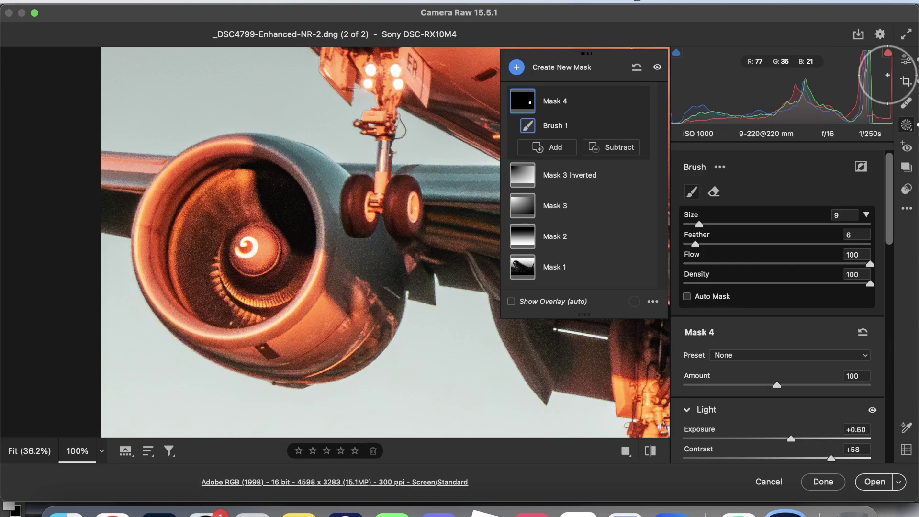
{"action": "left_click", "coordinate": [906, 62]}
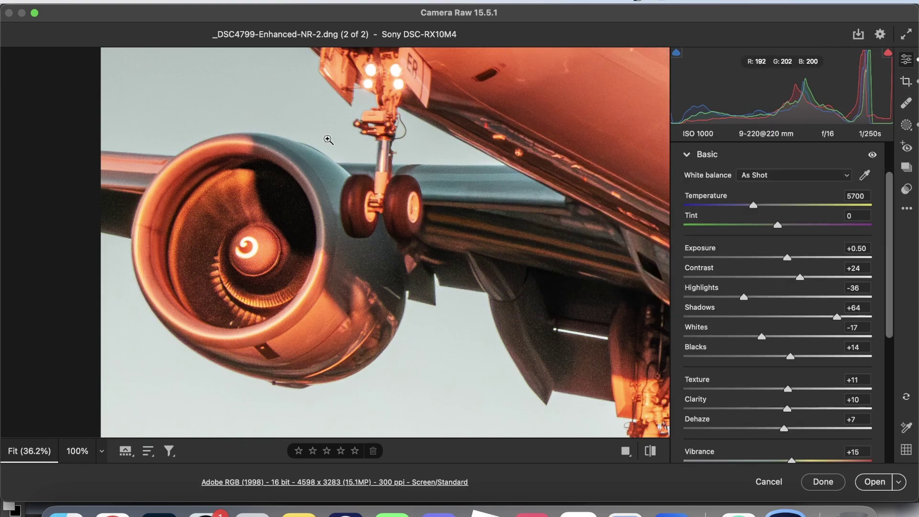
{"action": "left_click", "coordinate": [324, 143]}
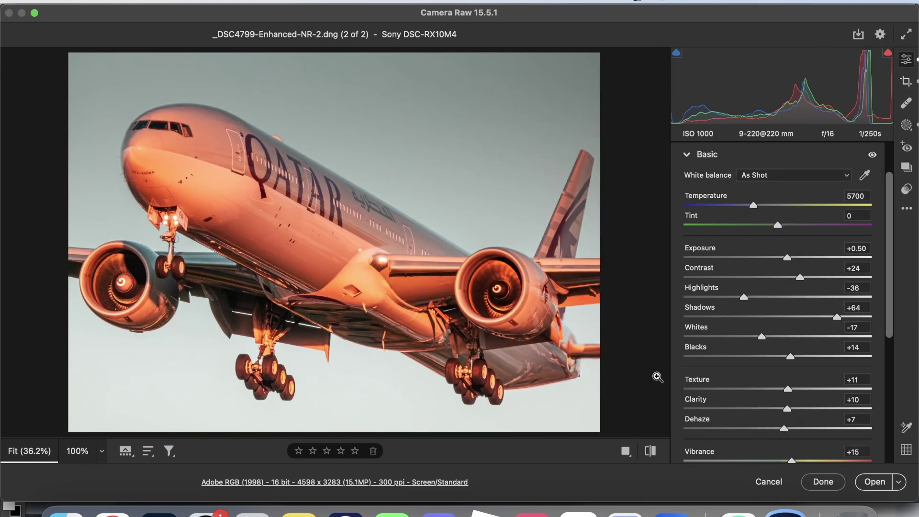
{"action": "left_click", "coordinate": [910, 126]}
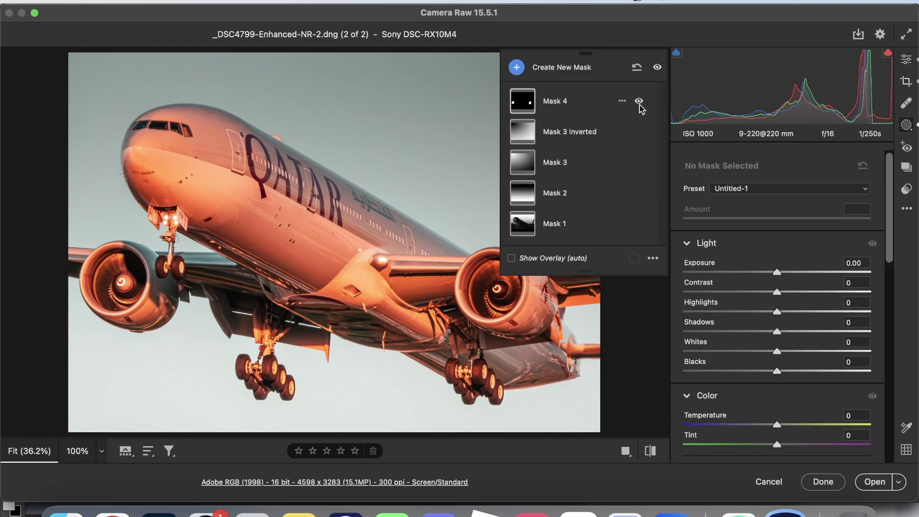
{"action": "left_click", "coordinate": [640, 102]}
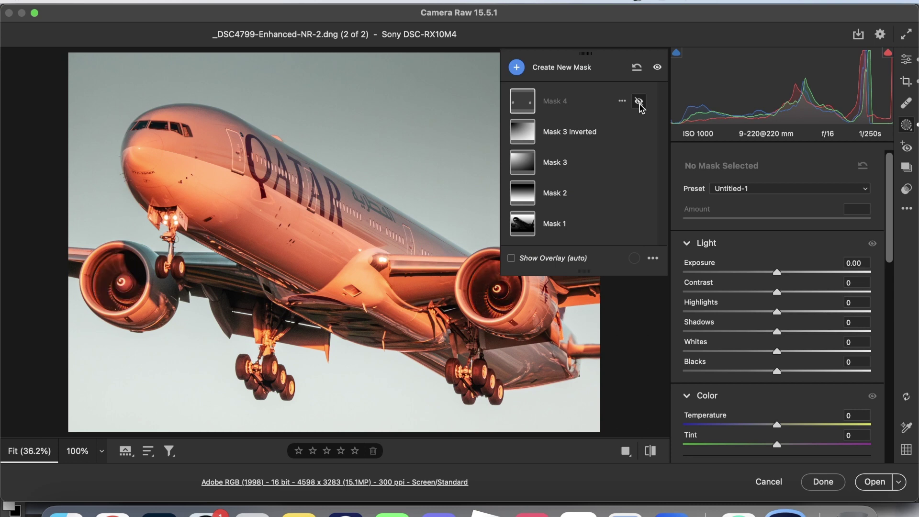
{"action": "left_click", "coordinate": [639, 101]}
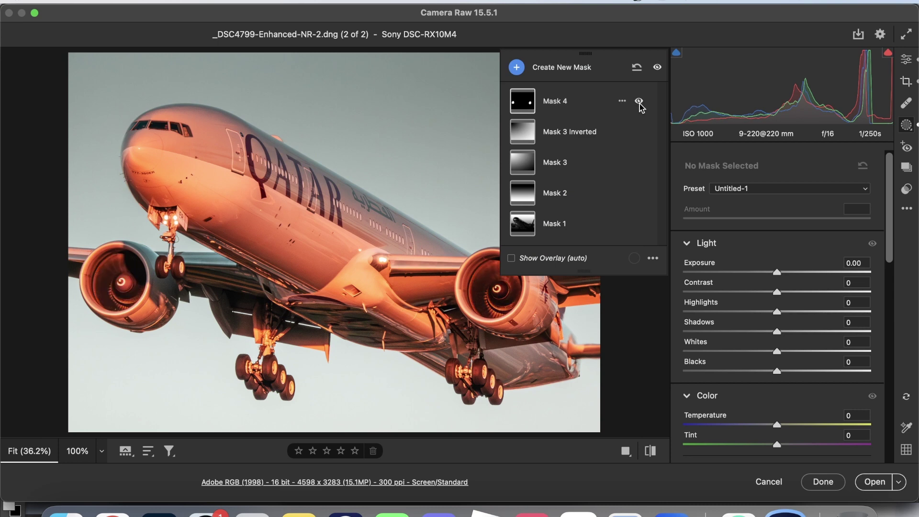
{"action": "left_click", "coordinate": [906, 59]}
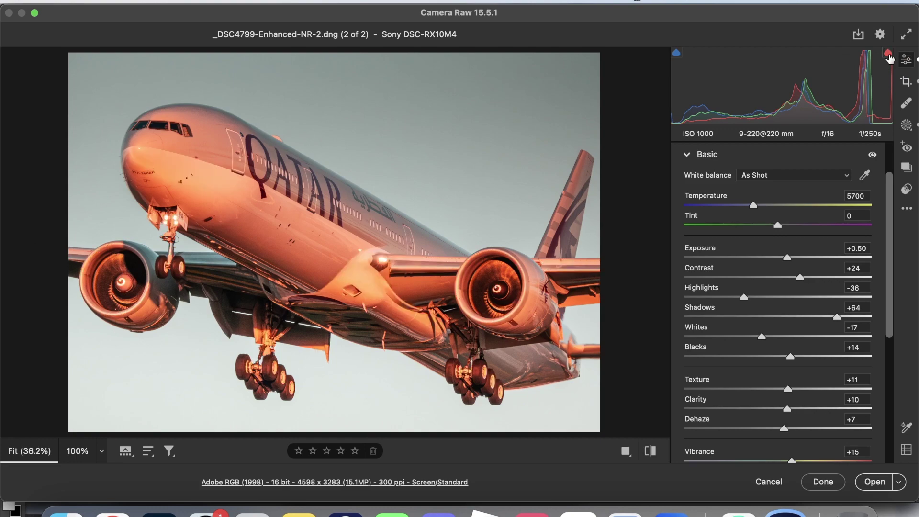
Inspect the QATAR lettering up close, check the highlight clipping warning and review the Basic settings.
{"action": "left_click_drag", "start_coordinate": [267, 177], "coordinate": [441, 192]}
{"action": "mouse_move", "coordinate": [888, 55]}
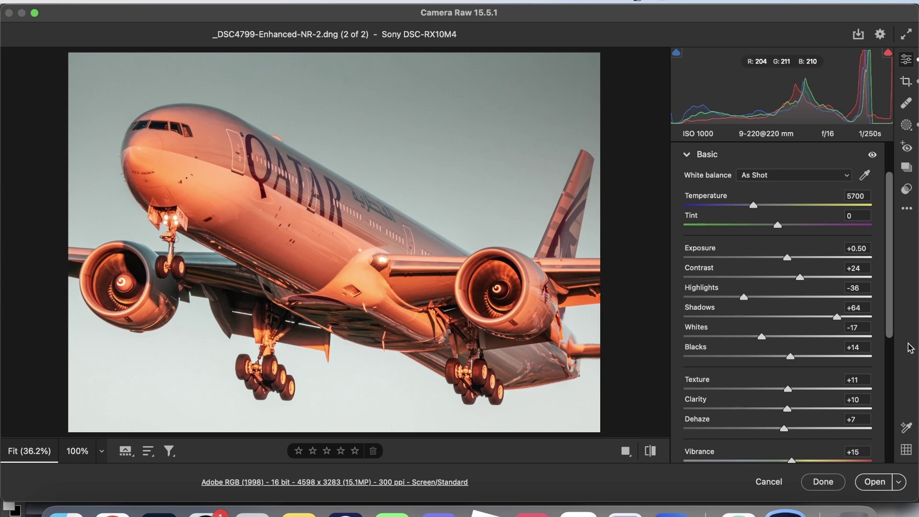
{"action": "scroll", "coordinate": [893, 334], "scroll_direction": "down", "scroll_amount": 2}
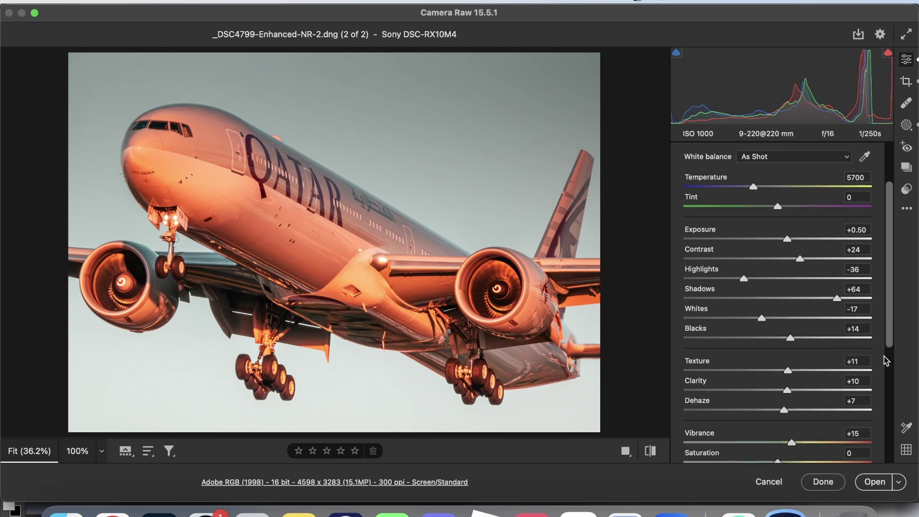
{"action": "left_click_drag", "start_coordinate": [889, 334], "coordinate": [884, 406]}
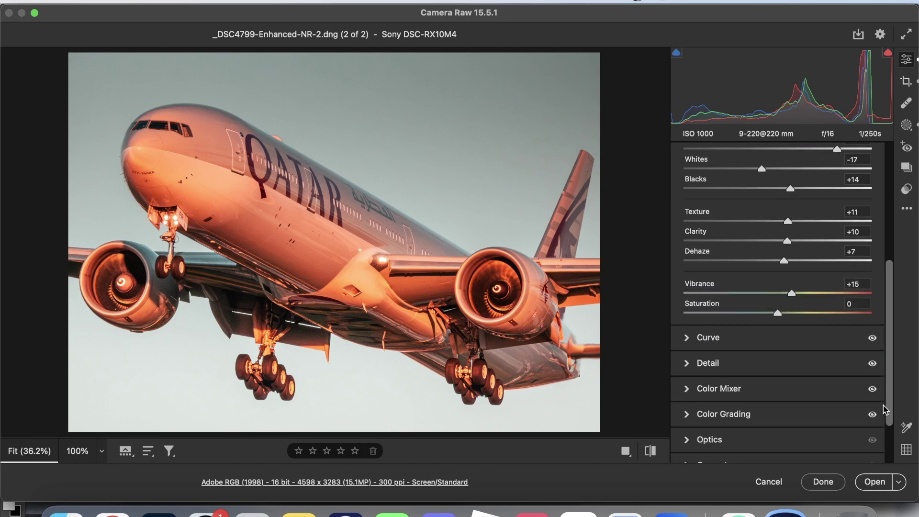